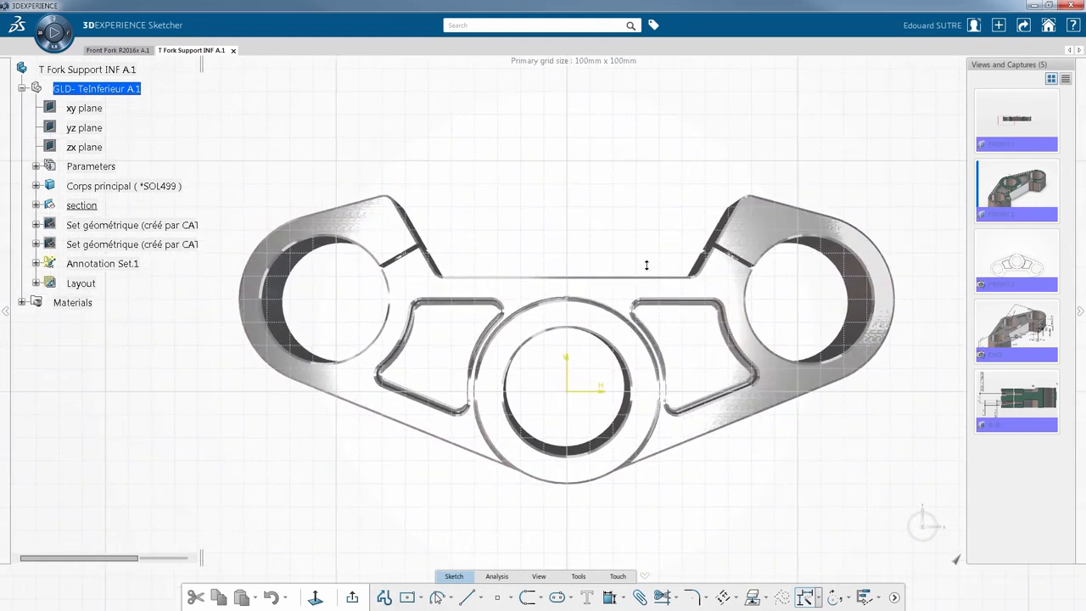
Step: Place a sketch point near the centre of each of the two outer fork holes
{"action": "left_click", "coordinate": [497, 597]}
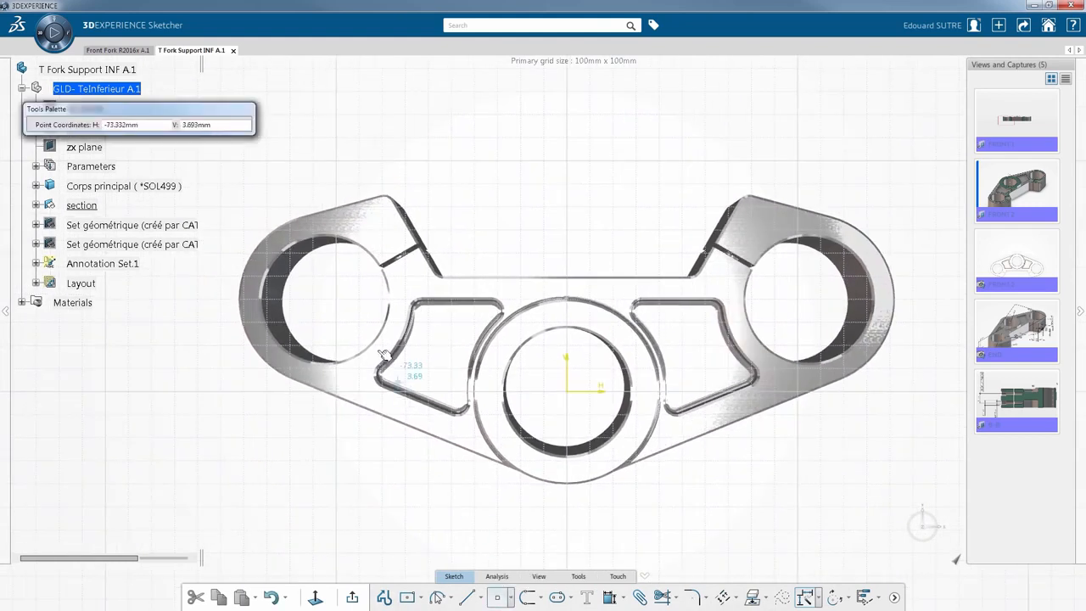
{"action": "left_click", "coordinate": [333, 303]}
{"action": "left_click", "coordinate": [800, 302]}
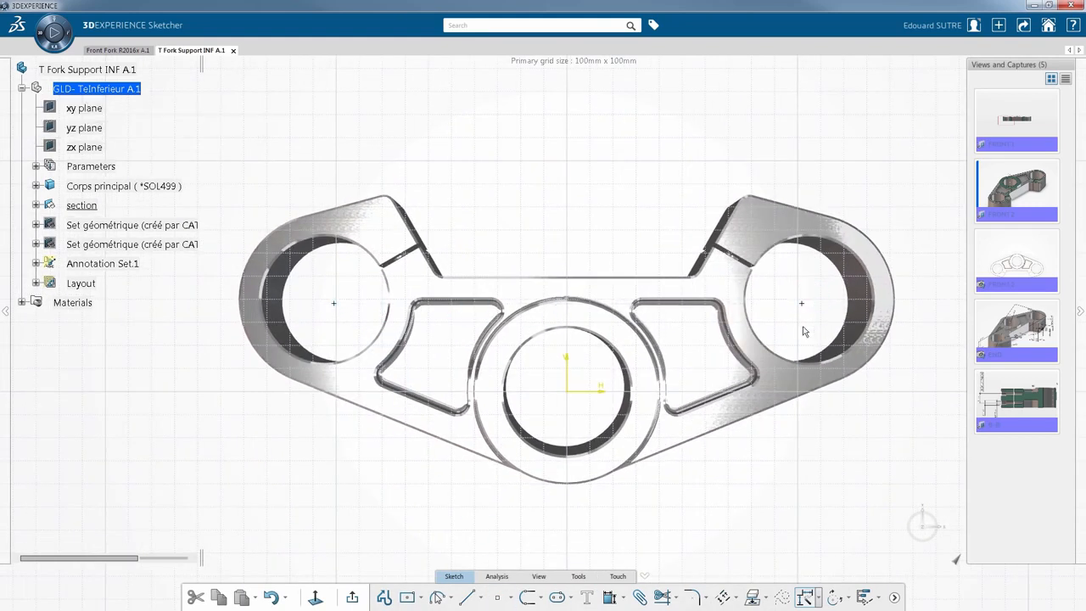
Step: Constrain the left sketch point to coincide with the axis of the left fork hole
{"action": "left_click", "coordinate": [334, 303]}
{"action": "left_click", "coordinate": [282, 308], "text": "ctrl"}
{"action": "left_click", "coordinate": [390, 268]}
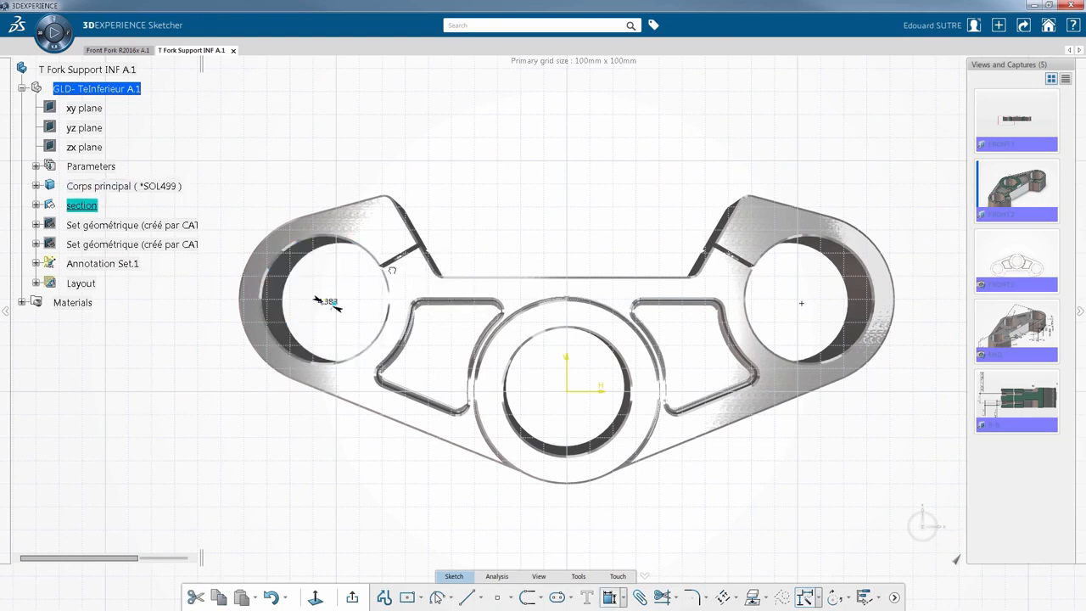
{"action": "right_click", "coordinate": [302, 450]}
{"action": "left_click", "coordinate": [430, 536]}
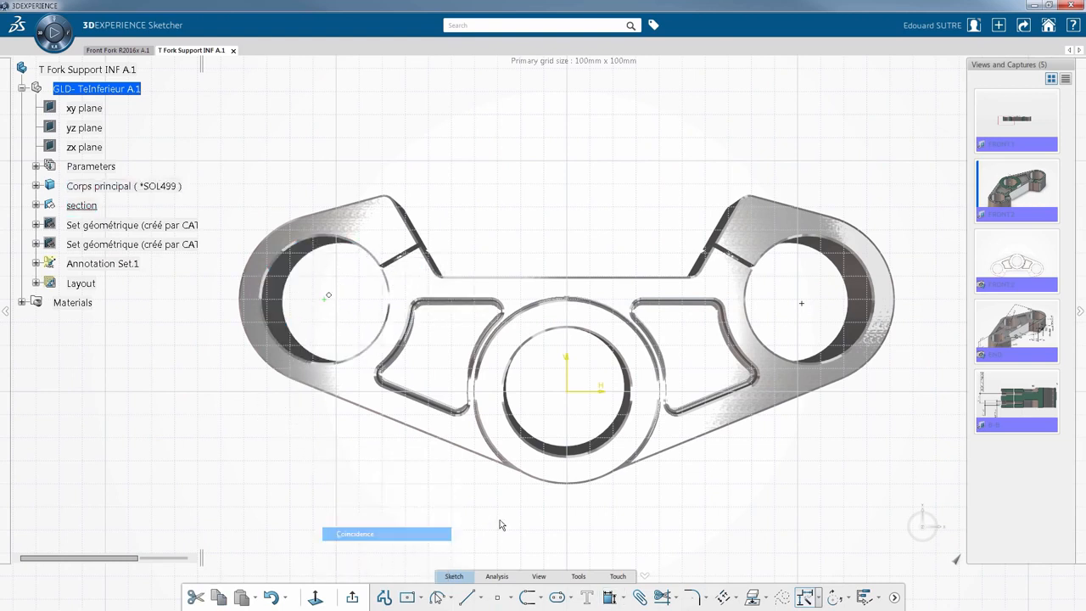
Step: Constrain the right sketch point to coincide with the axis of the right fork hole
{"action": "left_click", "coordinate": [802, 303]}
{"action": "left_click", "coordinate": [867, 301], "text": "ctrl"}
{"action": "left_click", "coordinate": [976, 268]}
{"action": "right_click", "coordinate": [807, 480]}
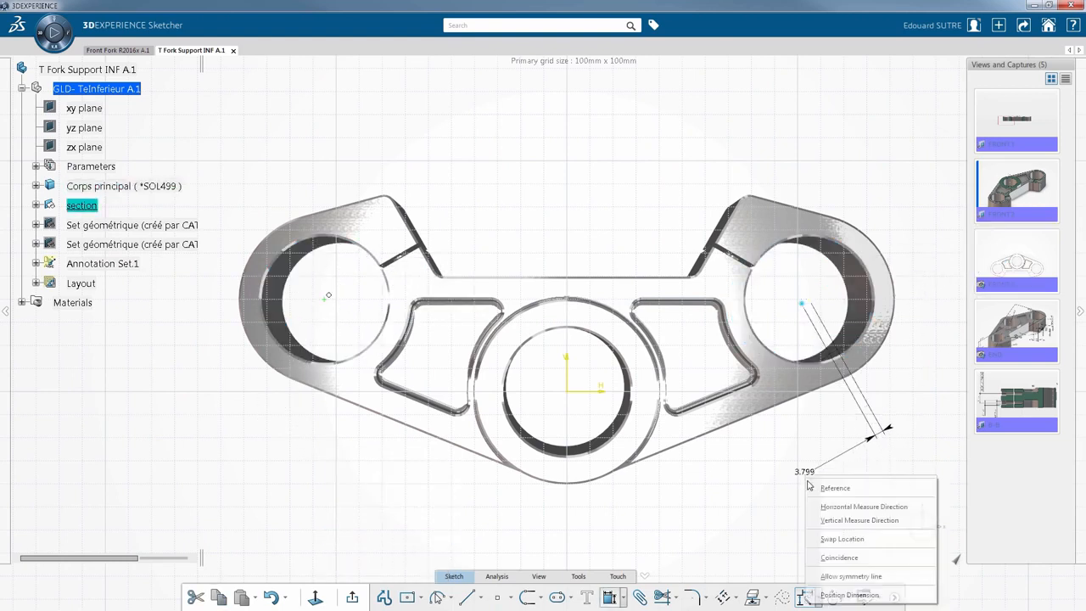
{"action": "left_click", "coordinate": [831, 556]}
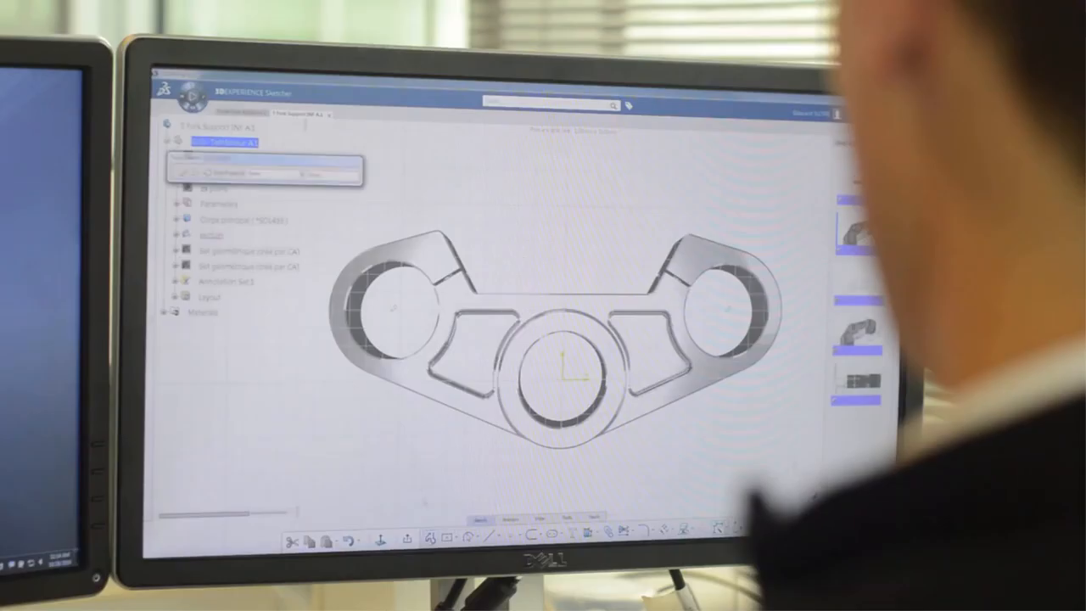
Step: Draw the section profile lines from outside the fork holes to the origin and make the right line coincident with the right point
{"action": "left_click", "coordinate": [314, 226]}
{"action": "left_click", "coordinate": [563, 378]}
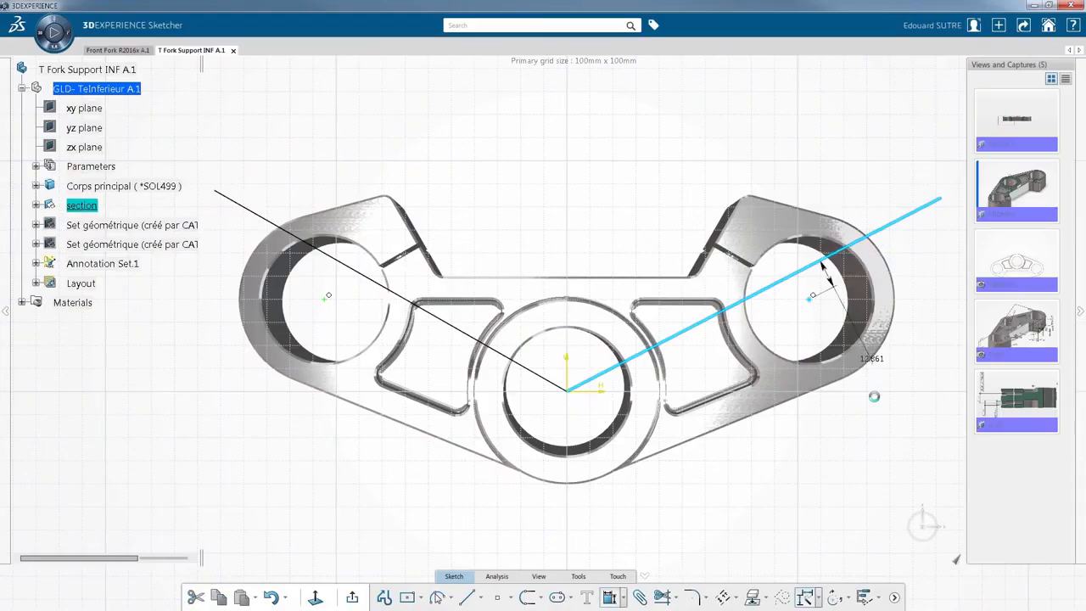
{"action": "right_click", "coordinate": [877, 447]}
{"action": "left_click", "coordinate": [912, 493]}
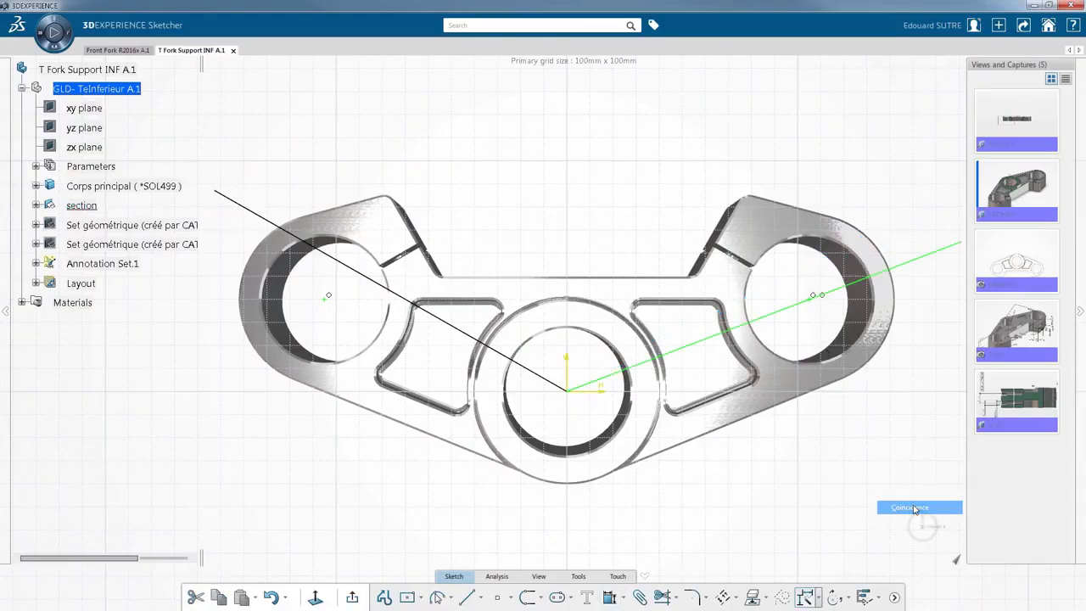
Step: Make the left profile line coincident with the left hole's centre point
{"action": "left_click", "coordinate": [393, 294]}
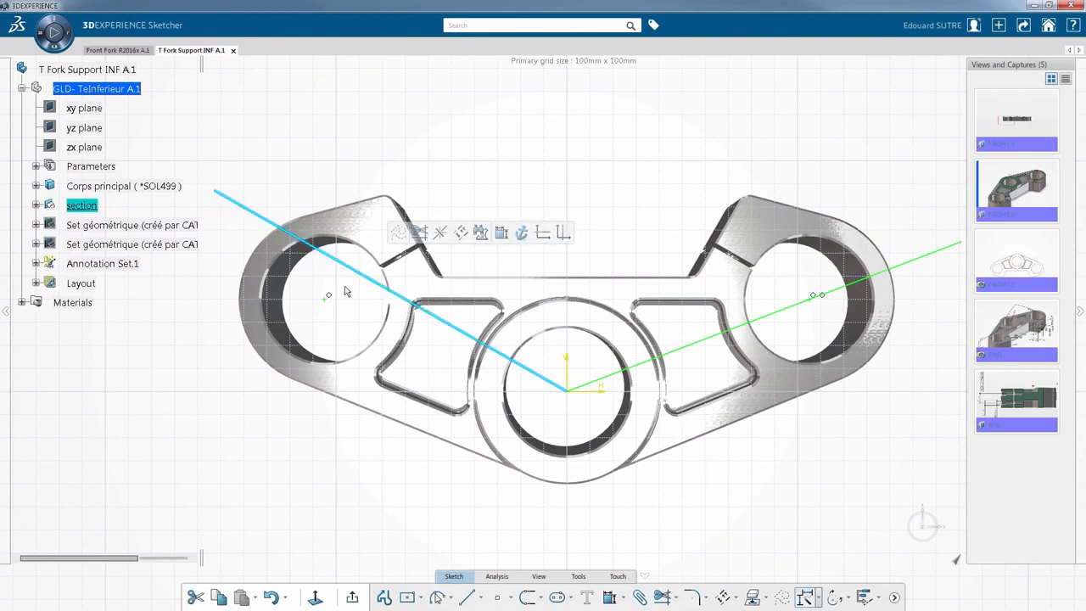
{"action": "left_click", "coordinate": [404, 258]}
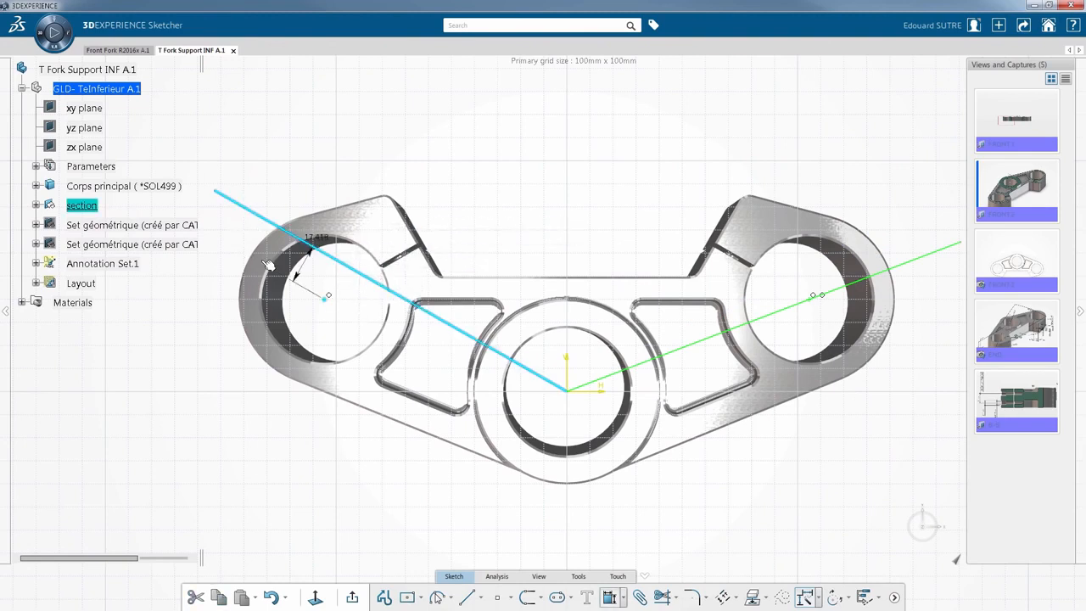
{"action": "right_click", "coordinate": [197, 408]}
{"action": "left_click", "coordinate": [242, 469]}
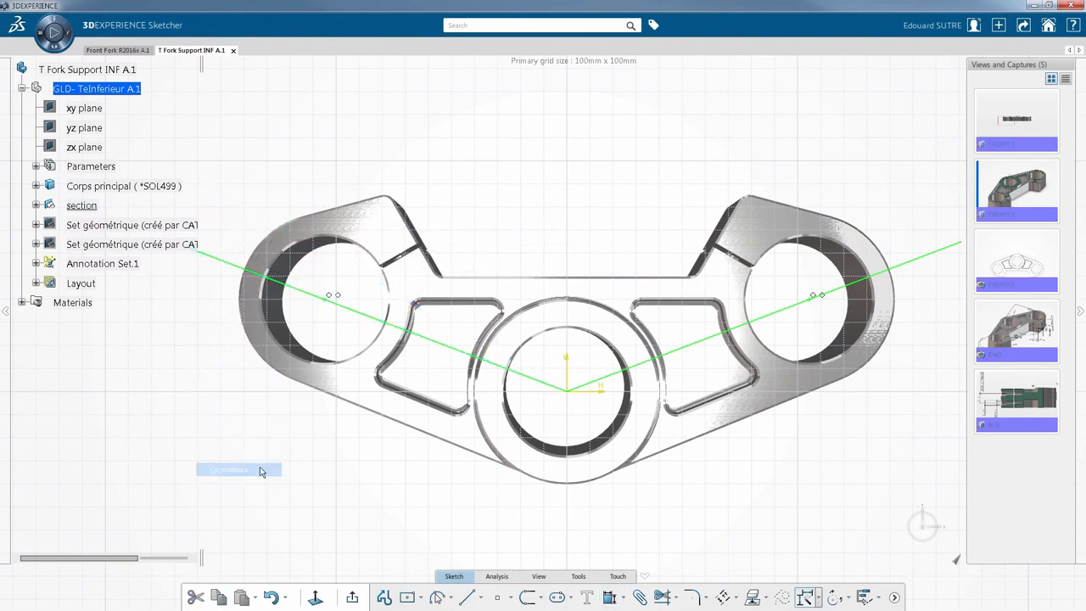
Step: Finish the sketch and create the aligned section view from its profile
{"action": "left_click", "coordinate": [353, 597]}
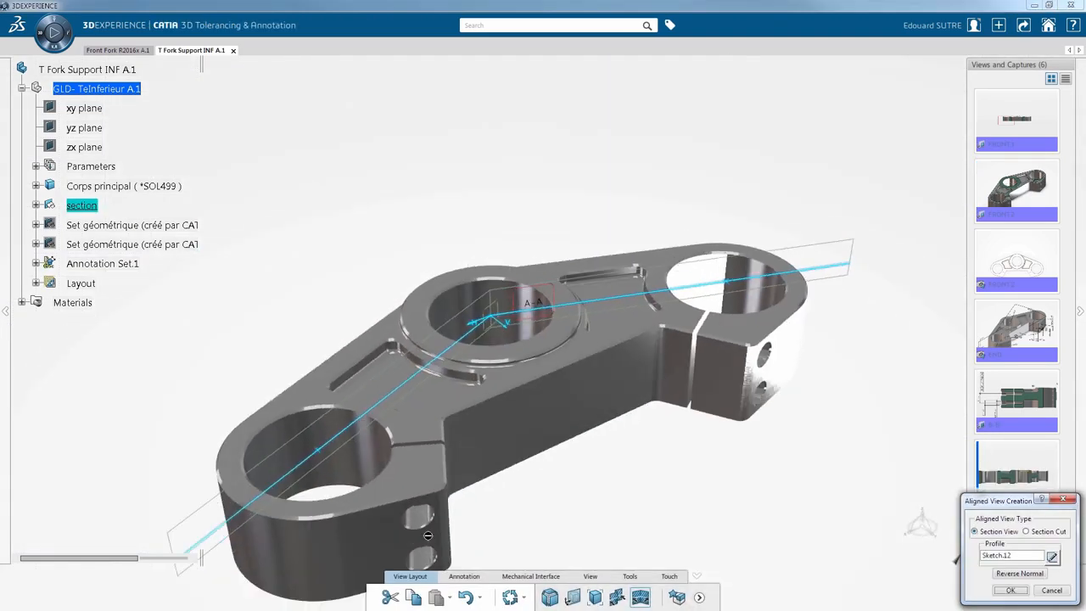
{"action": "left_click", "coordinate": [1008, 590]}
{"action": "left_click", "coordinate": [685, 433]}
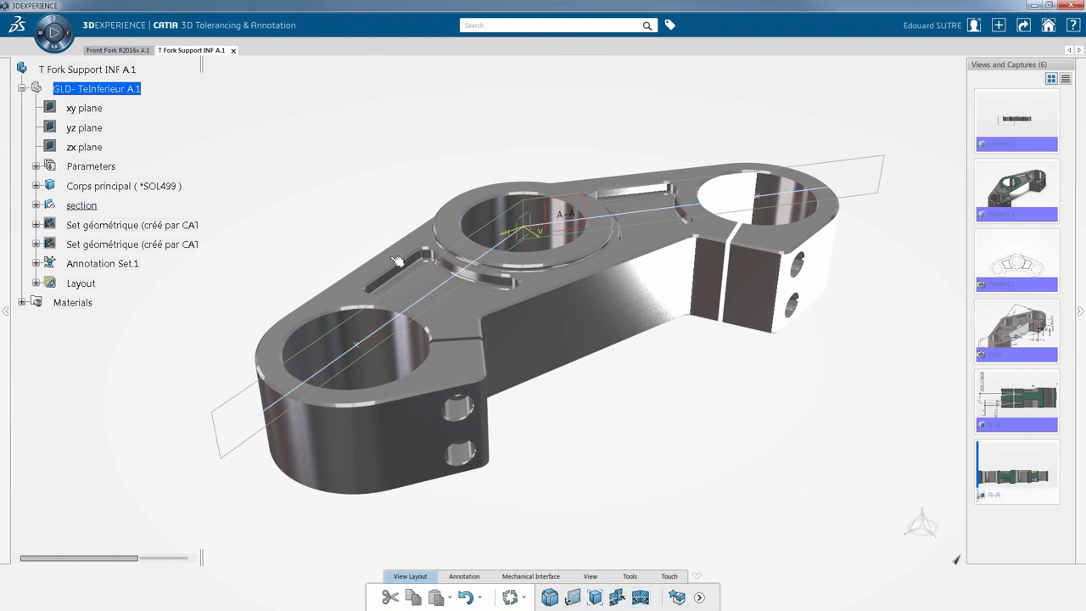
Step: Hide the section geometrical set and display the new aligned section view A-A
{"action": "right_click", "coordinate": [96, 210]}
{"action": "left_click", "coordinate": [136, 241]}
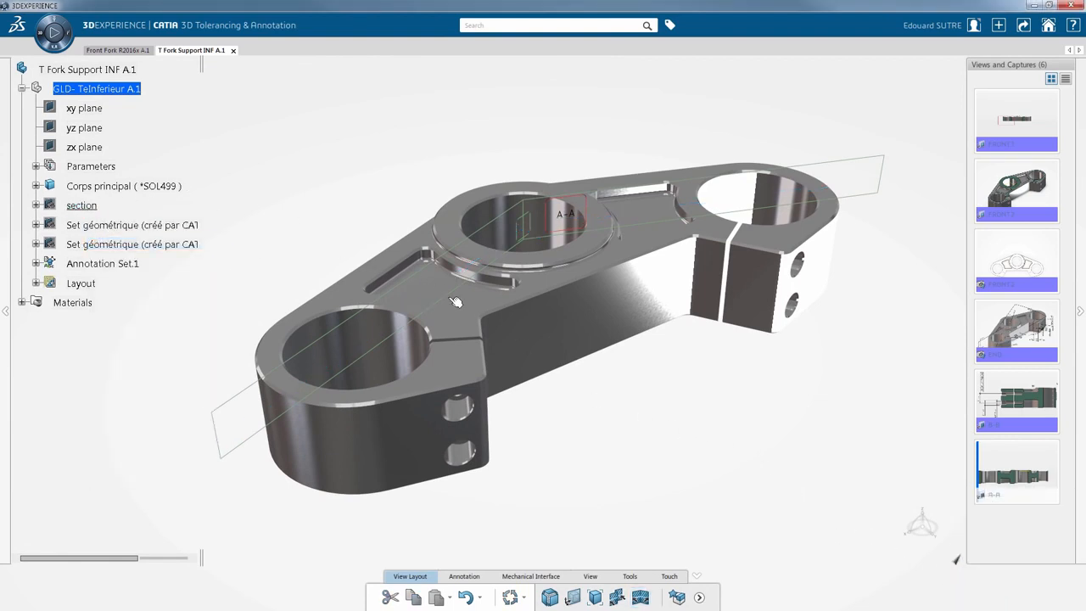
{"action": "right_click", "coordinate": [1014, 468]}
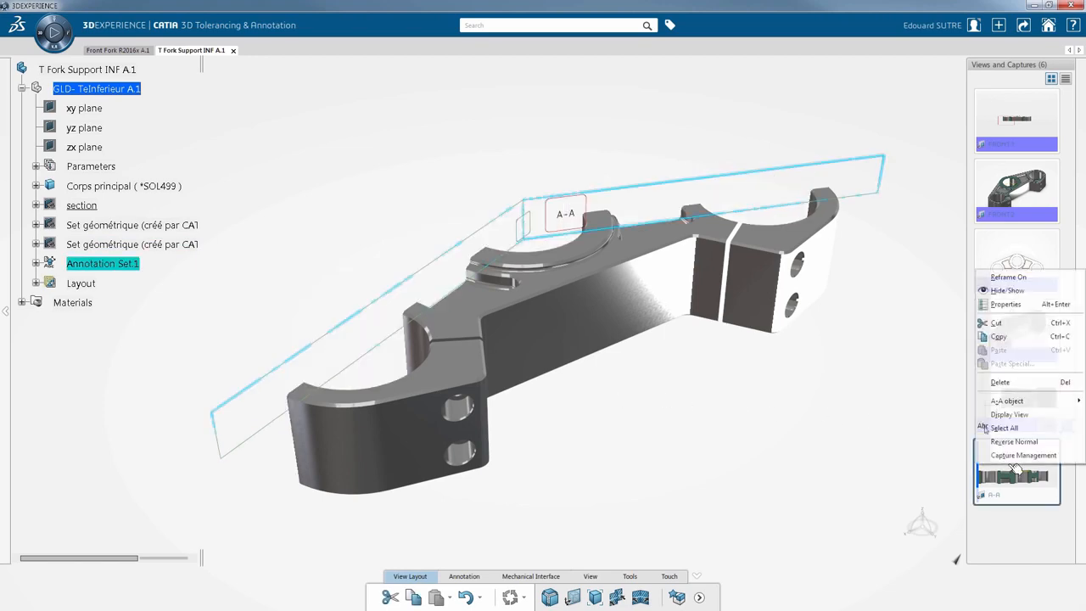
{"action": "left_click", "coordinate": [1031, 416]}
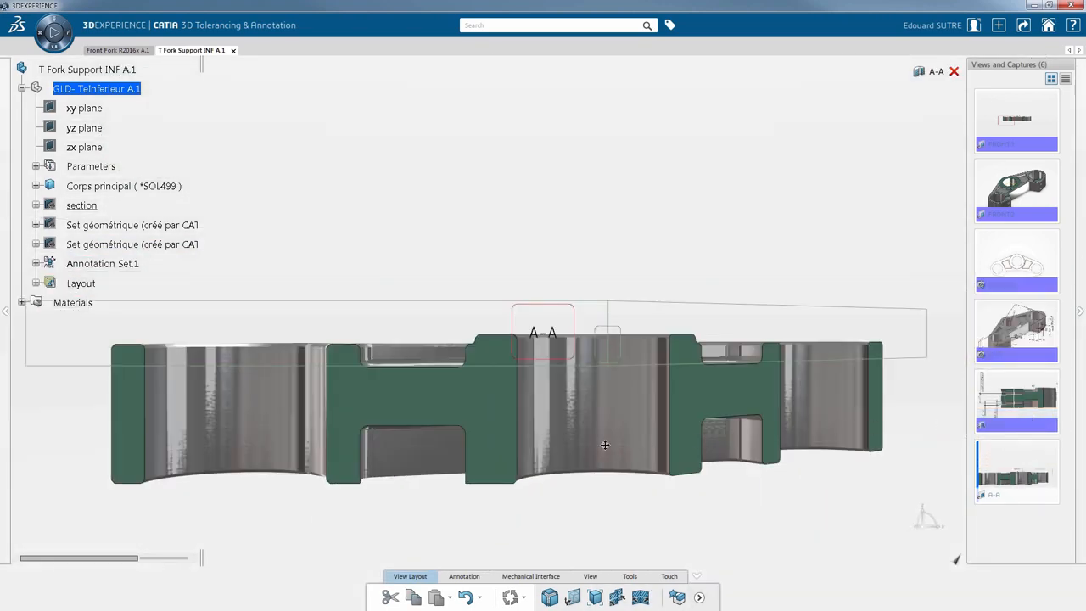
{"action": "middle_click_drag", "start_coordinate": [604, 444], "coordinate": [758, 365]}
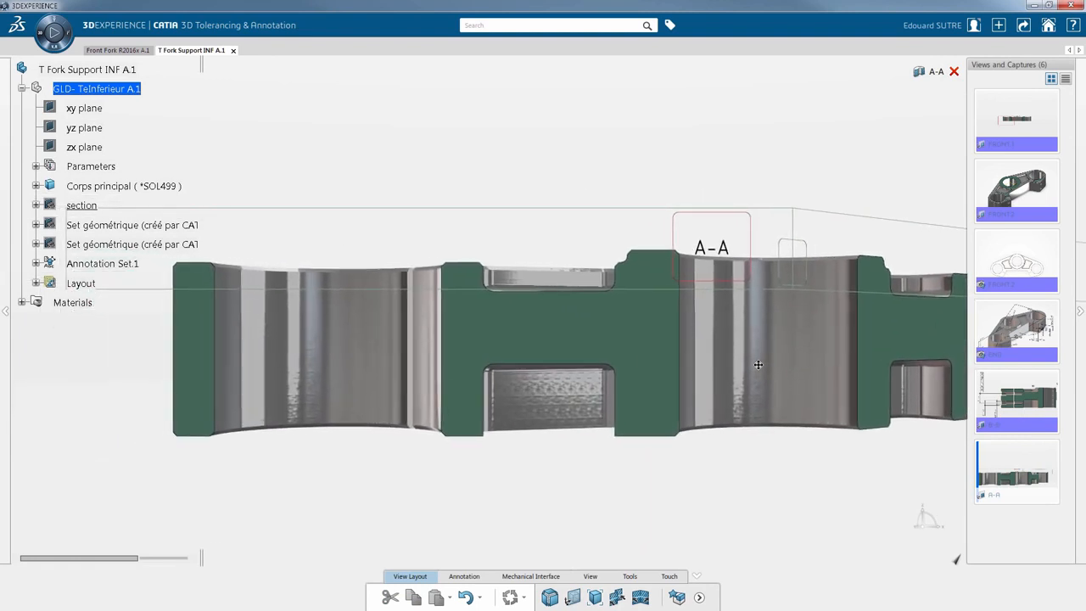
Step: Use the Semantic Tolerancing Advisor to add a Ø55 ±0.1 mm size dimension to the central bore, placed above the part
{"action": "left_click", "coordinate": [473, 576]}
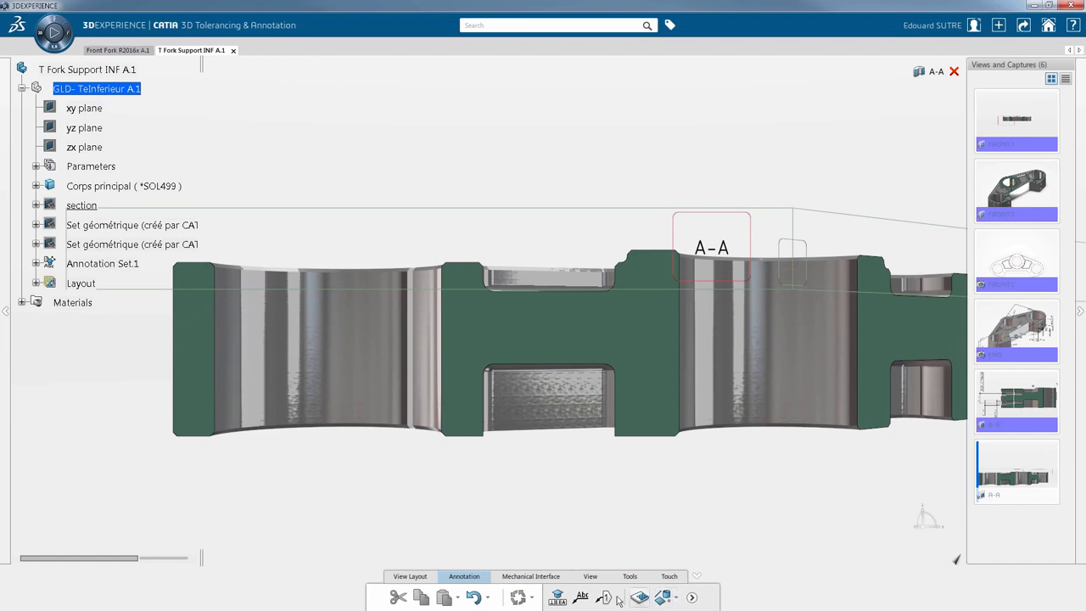
{"action": "left_click", "coordinate": [558, 598]}
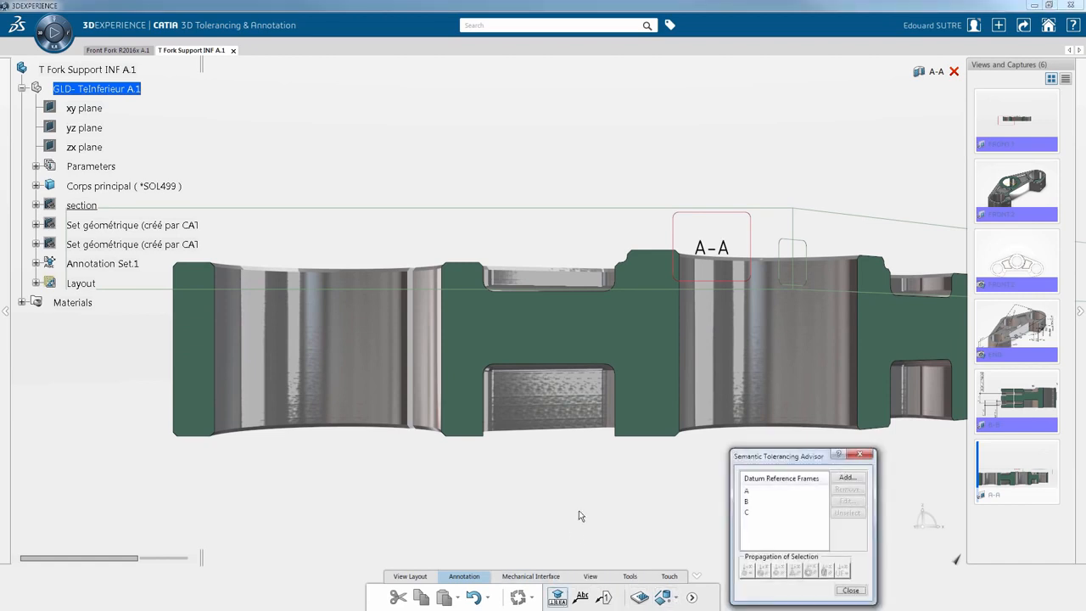
{"action": "middle_click_drag", "start_coordinate": [604, 364], "coordinate": [665, 432]}
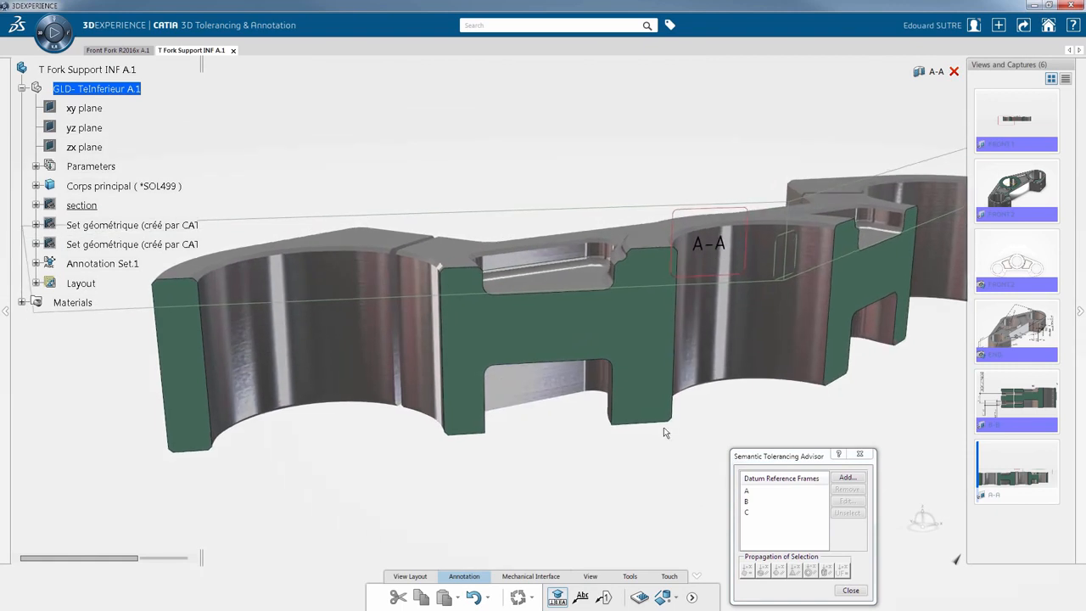
{"action": "left_click", "coordinate": [751, 367]}
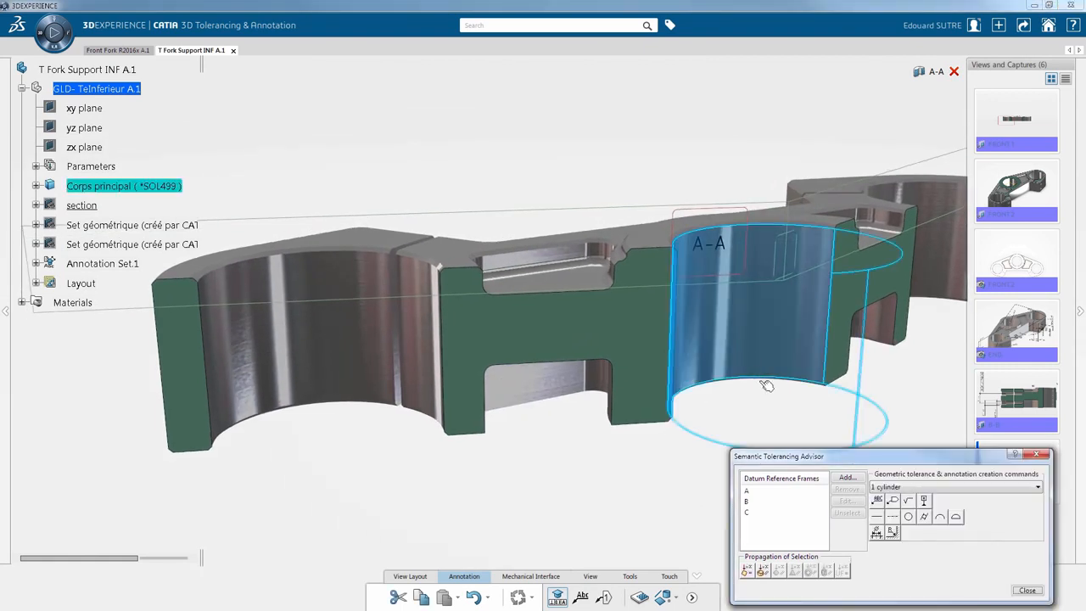
{"action": "left_click", "coordinate": [876, 532]}
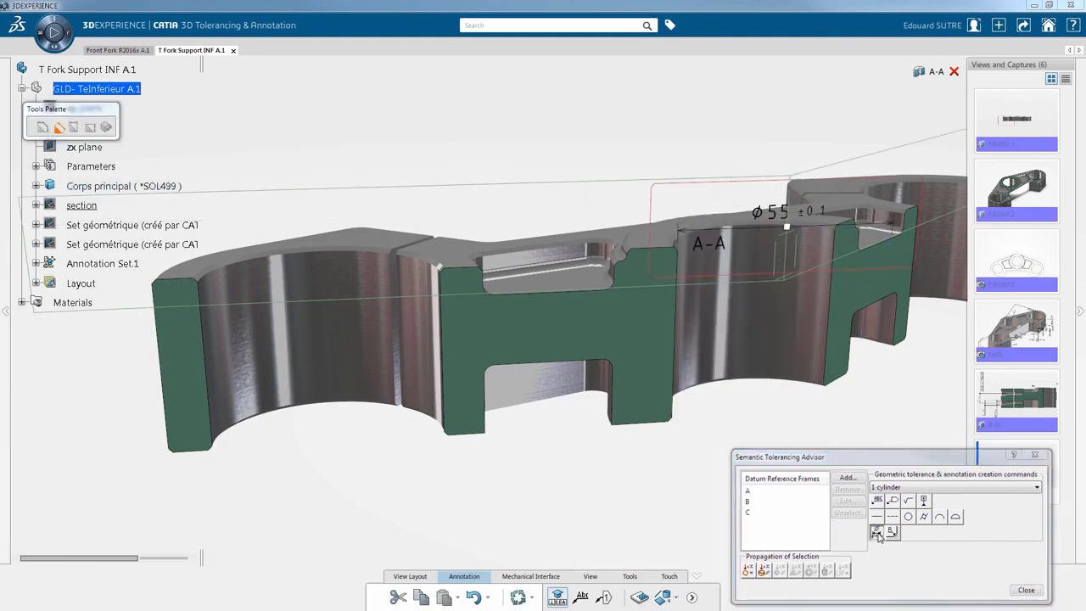
{"action": "middle_click_drag", "start_coordinate": [712, 390], "coordinate": [600, 438]}
{"action": "left_click_drag", "start_coordinate": [713, 265], "coordinate": [714, 160]}
{"action": "left_click", "coordinate": [1008, 590]}
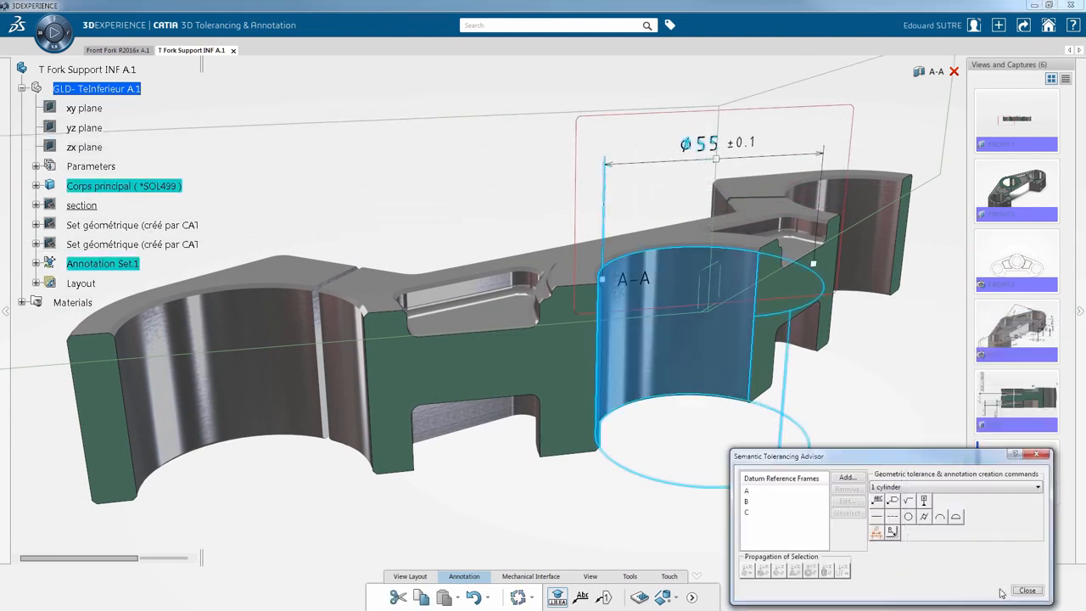
Step: Assign datum D to the part's large upper planar face and place its label above the part
{"action": "left_click", "coordinate": [385, 282]}
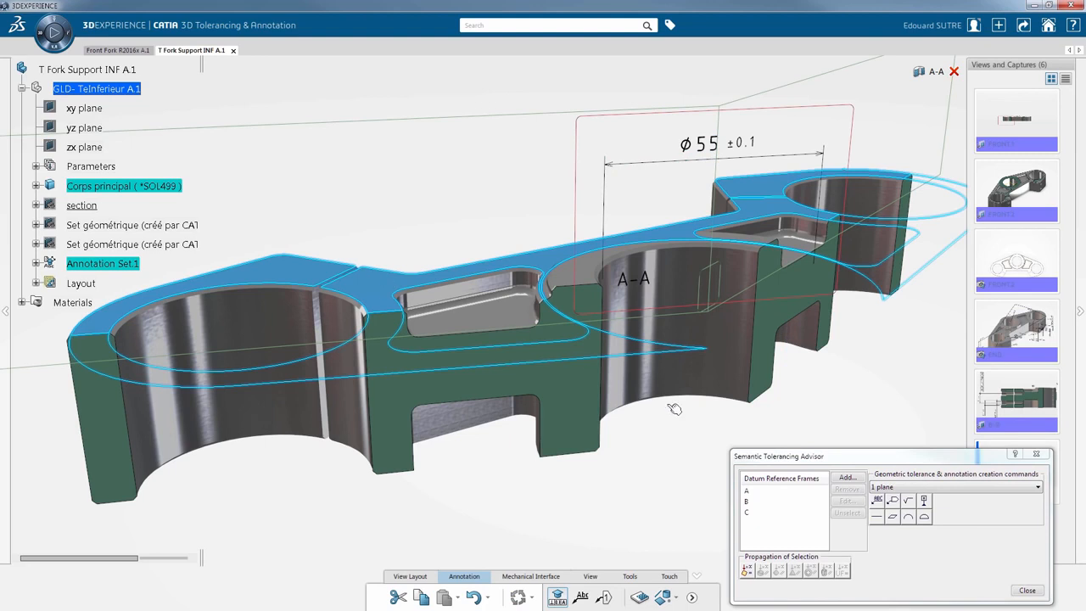
{"action": "left_click", "coordinate": [924, 502]}
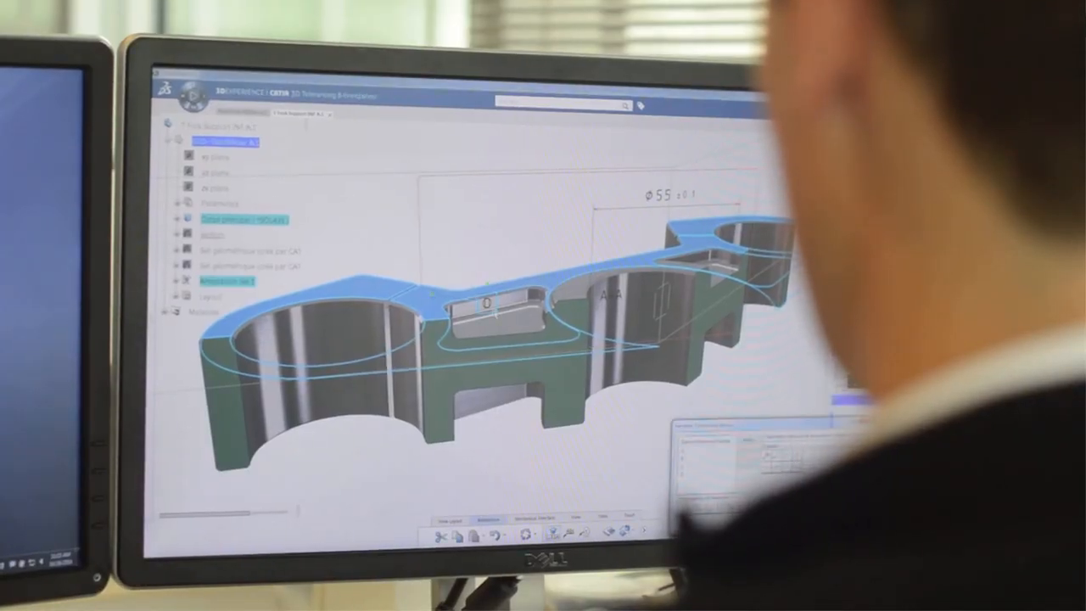
{"action": "left_click_drag", "start_coordinate": [490, 307], "coordinate": [446, 244]}
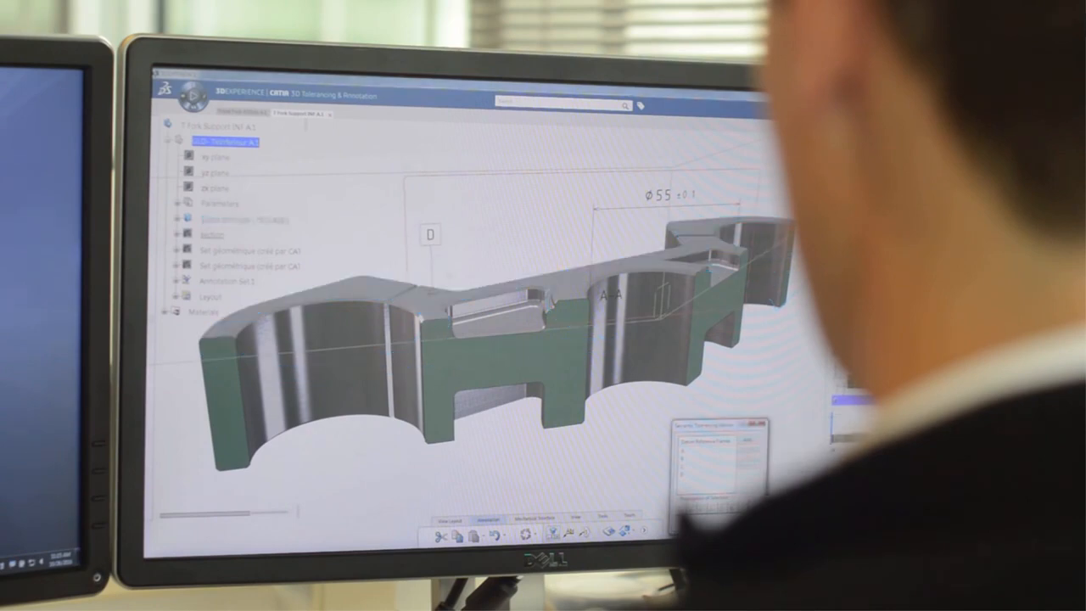
Step: Add a 17.5 ±0.1 mm thickness dimension between the upper and lower pocket floors, placed outside the left end of the part
{"action": "left_click", "coordinate": [496, 322]}
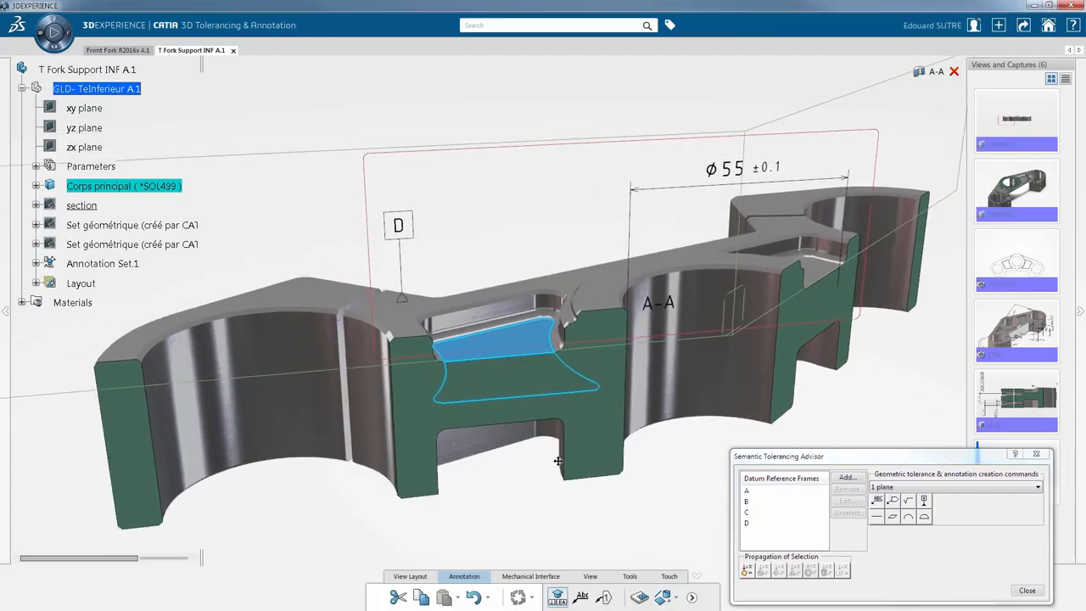
{"action": "middle_click_drag", "start_coordinate": [619, 420], "coordinate": [622, 215]}
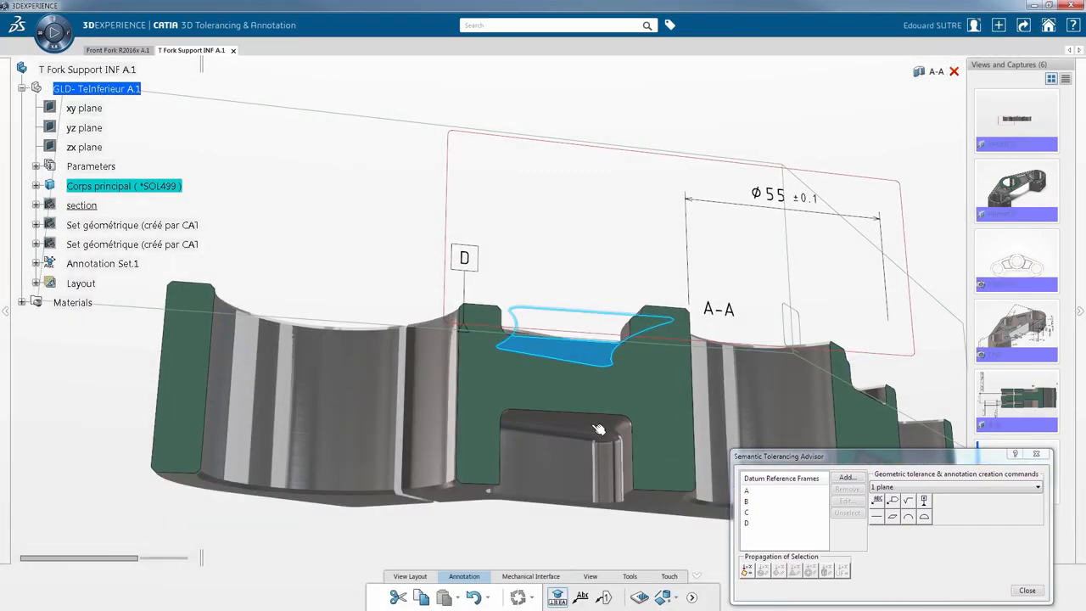
{"action": "left_click", "coordinate": [599, 429], "text": "ctrl"}
{"action": "middle_click_drag", "start_coordinate": [558, 291], "coordinate": [722, 340]}
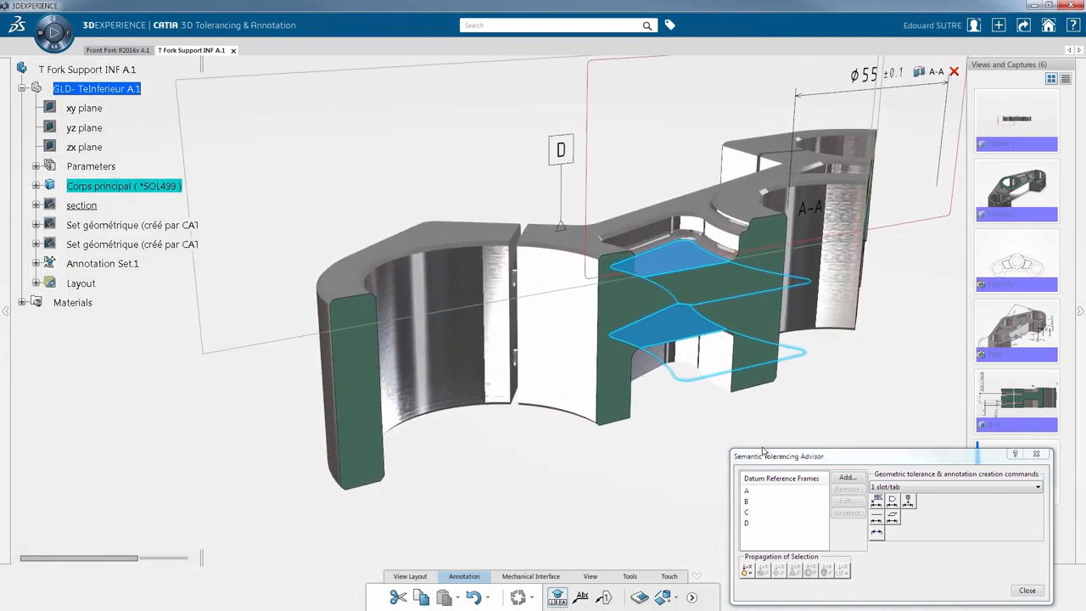
{"action": "left_click", "coordinate": [875, 534]}
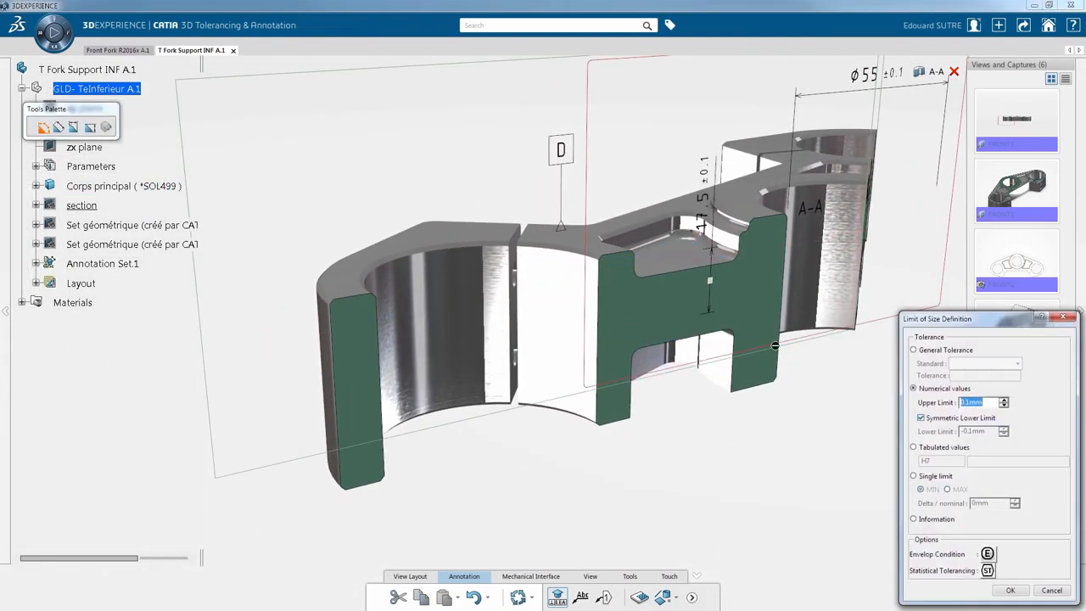
{"action": "left_click_drag", "start_coordinate": [711, 284], "coordinate": [265, 360]}
{"action": "left_click", "coordinate": [1007, 590]}
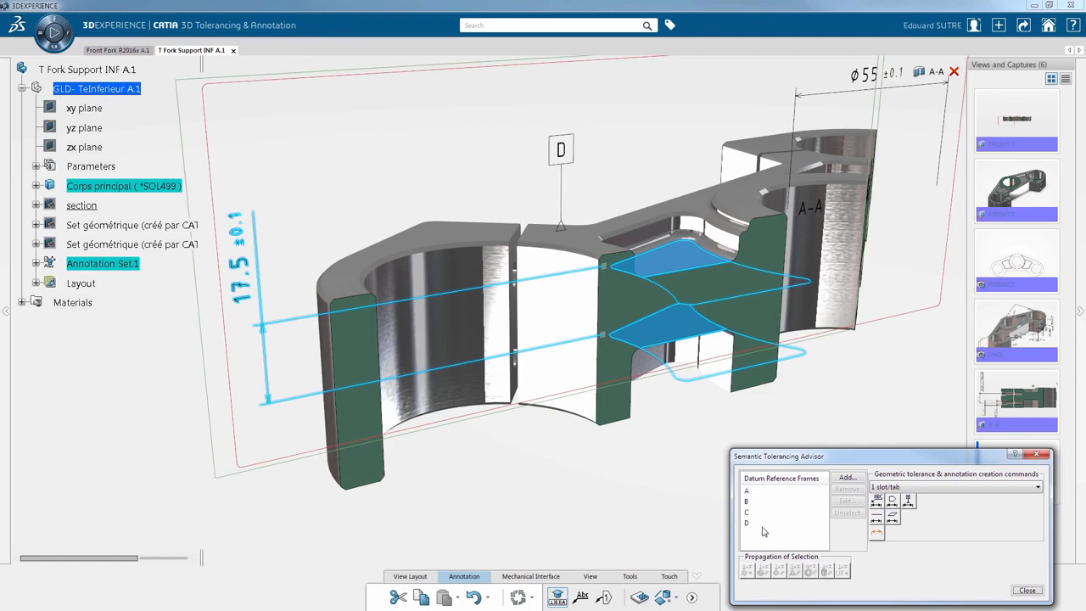
Step: Add a 0.1 mm parallelism tolerance relative to datum D to the web between the pocket floors, positioned above the 17.5 dimension
{"action": "left_click", "coordinate": [756, 523]}
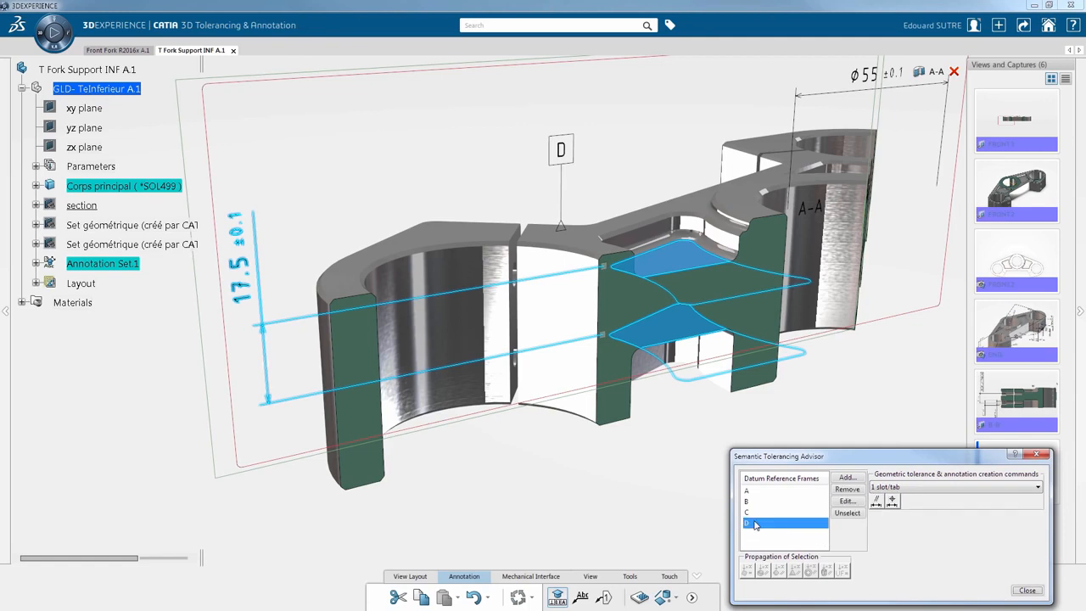
{"action": "left_click", "coordinate": [878, 506]}
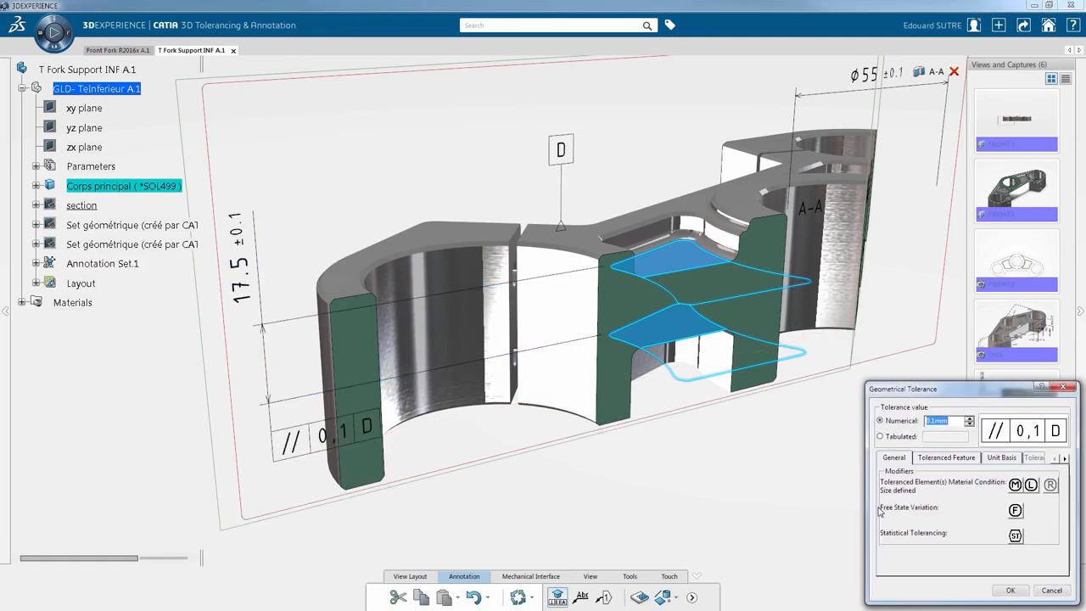
{"action": "left_click", "coordinate": [1009, 589]}
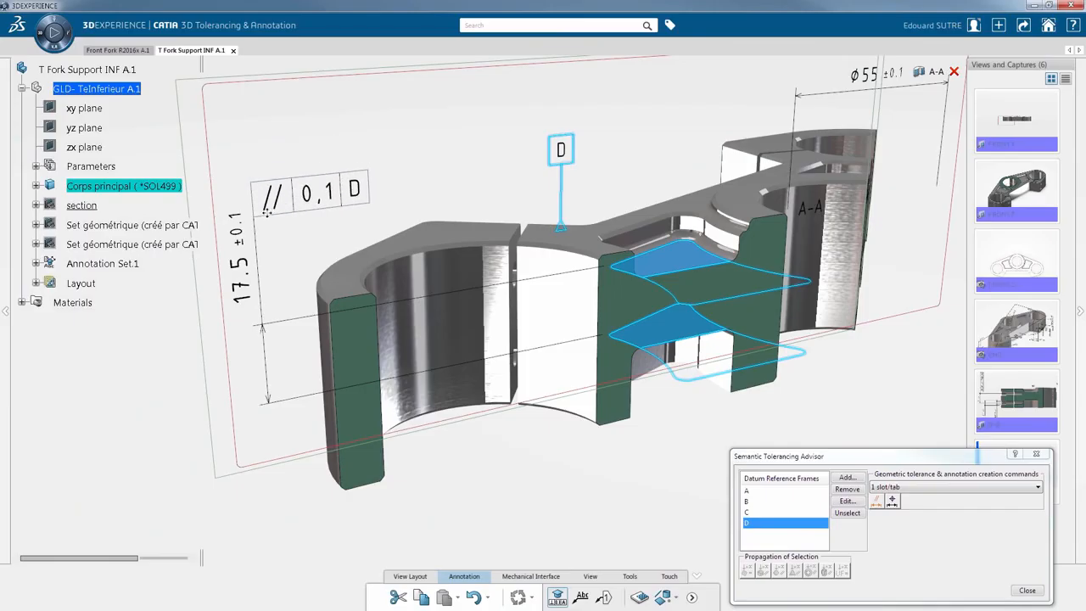
{"action": "left_click", "coordinate": [267, 212]}
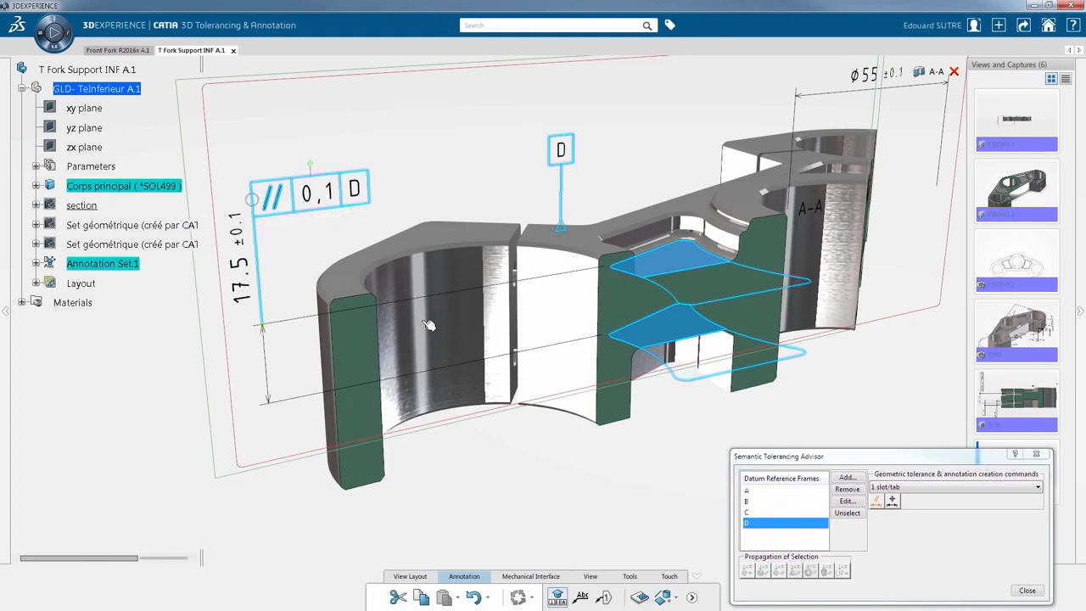
Step: Add a Ø55 ±0.1 mm size dimension with no datum reference to the split clamp bore, placed above the part
{"action": "left_click", "coordinate": [411, 360]}
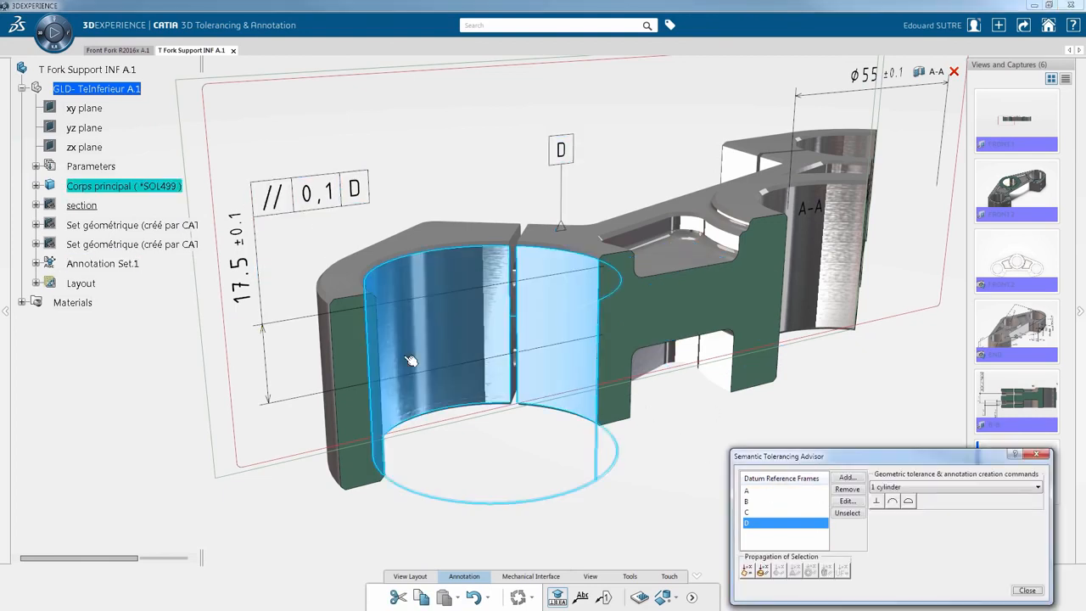
{"action": "left_click", "coordinate": [840, 516]}
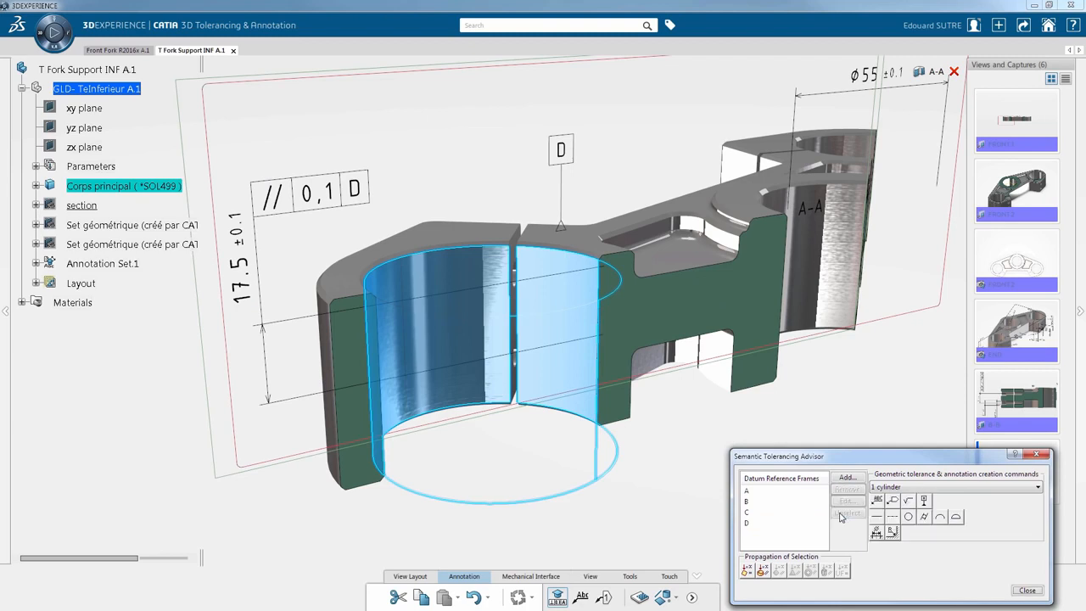
{"action": "left_click", "coordinate": [877, 533]}
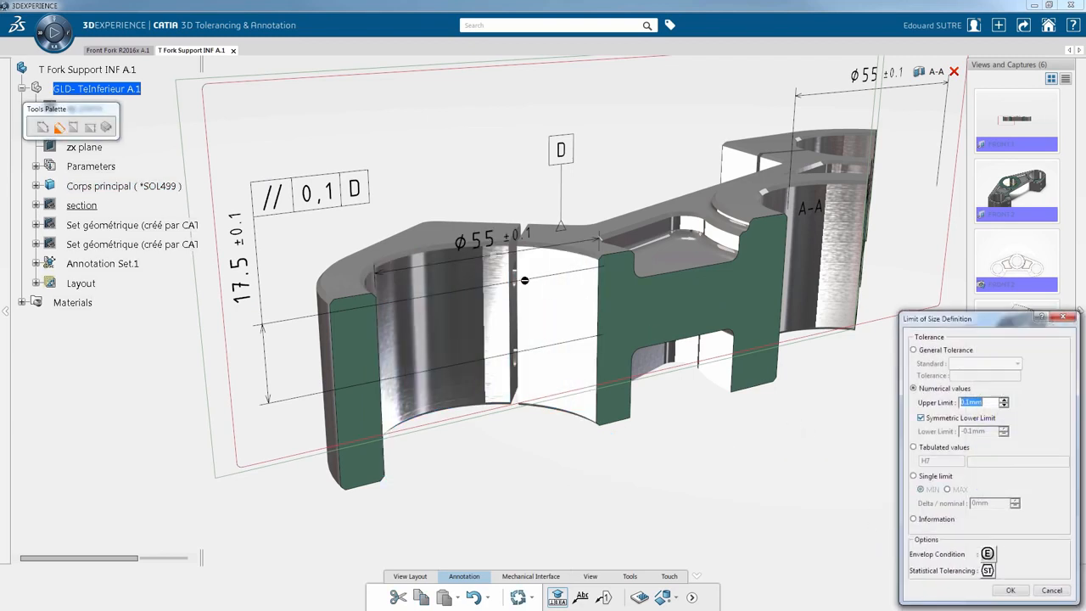
{"action": "left_click_drag", "start_coordinate": [493, 258], "coordinate": [479, 113]}
{"action": "middle_click_drag", "start_coordinate": [479, 113], "coordinate": [517, 228]}
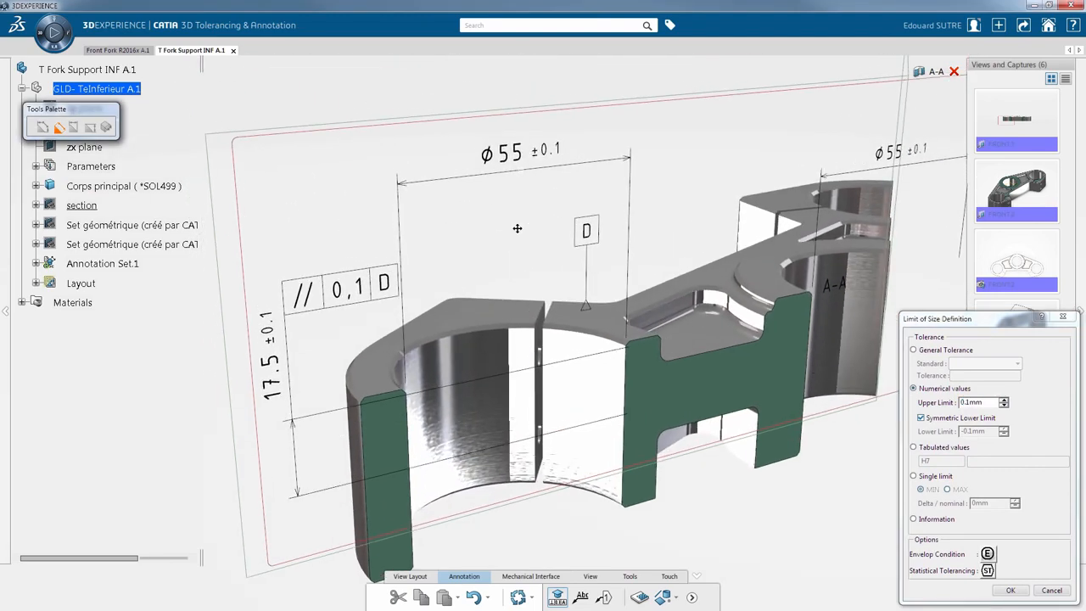
{"action": "left_click", "coordinate": [1006, 590]}
Step: Add a Ø0.1 mm position tolerance relative to datum B to the split clamp bore
{"action": "left_click", "coordinate": [763, 502]}
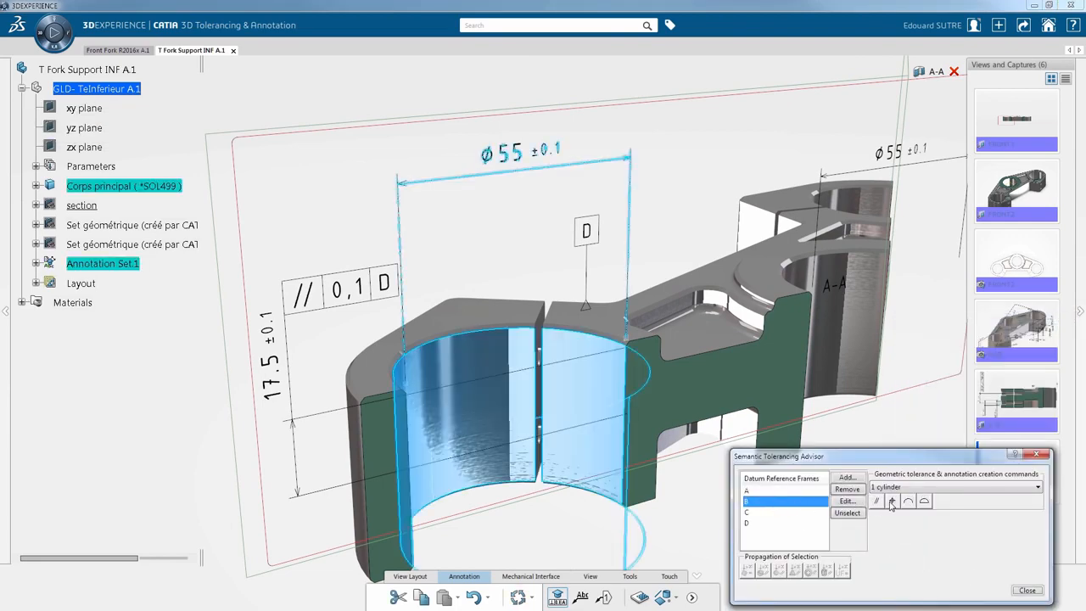
{"action": "left_click", "coordinate": [891, 502]}
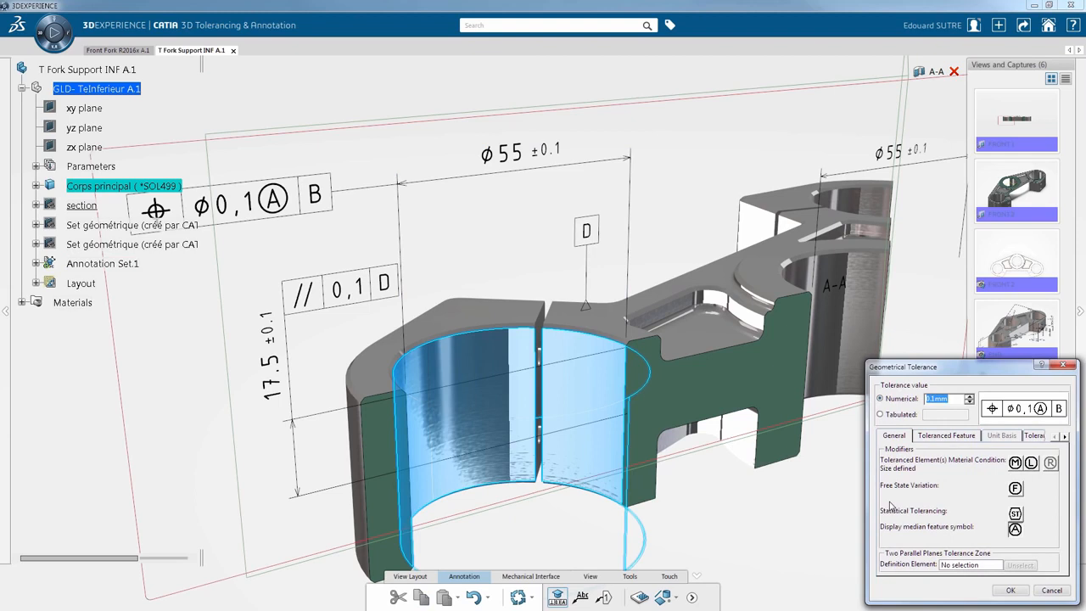
{"action": "left_click", "coordinate": [1010, 591]}
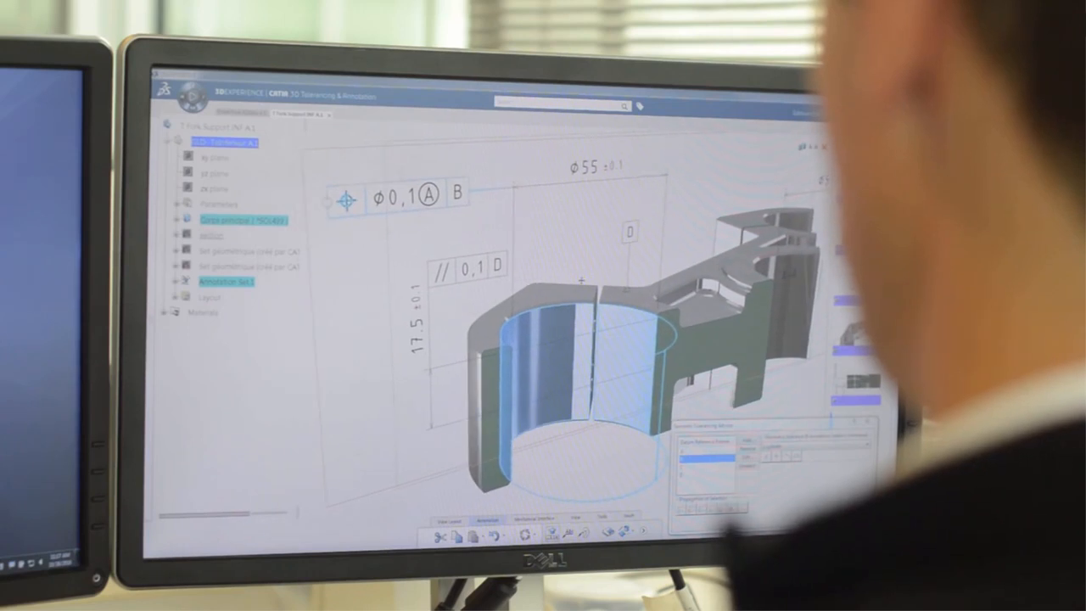
Step: Add a Ø0.1 mm perpendicularity tolerance relative to datum D to the split clamp bore and close the Semantic Tolerancing Advisor
{"action": "left_click", "coordinate": [702, 475]}
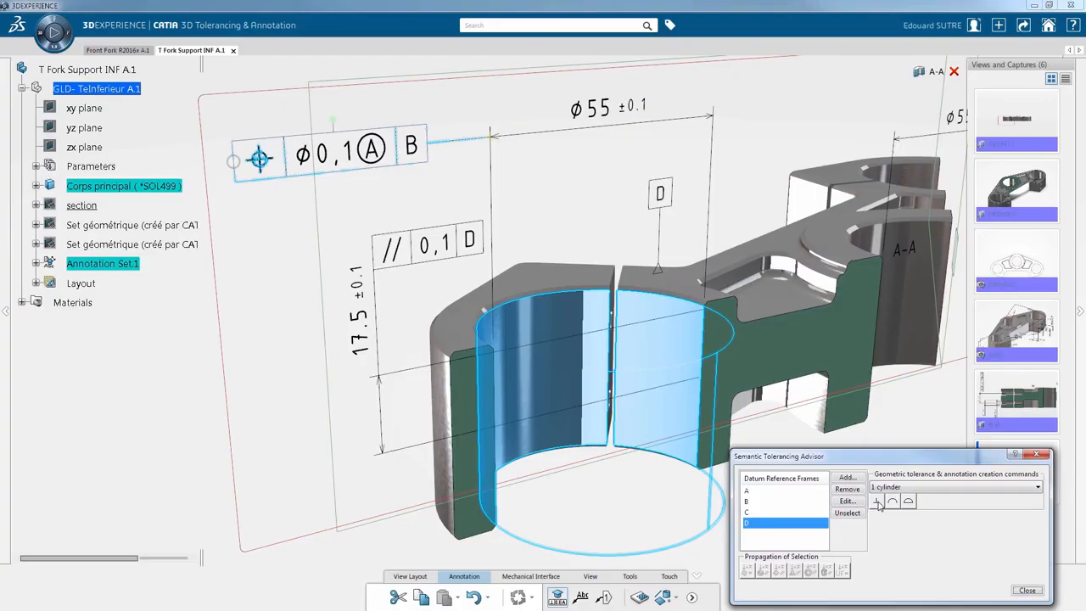
{"action": "left_click", "coordinate": [877, 502]}
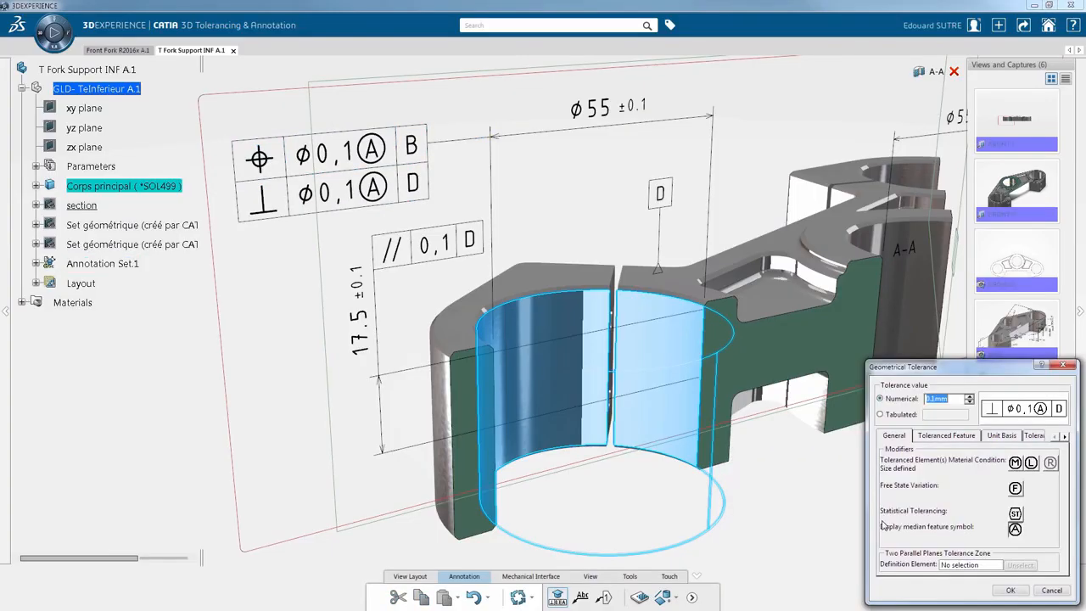
{"action": "left_click", "coordinate": [1008, 591]}
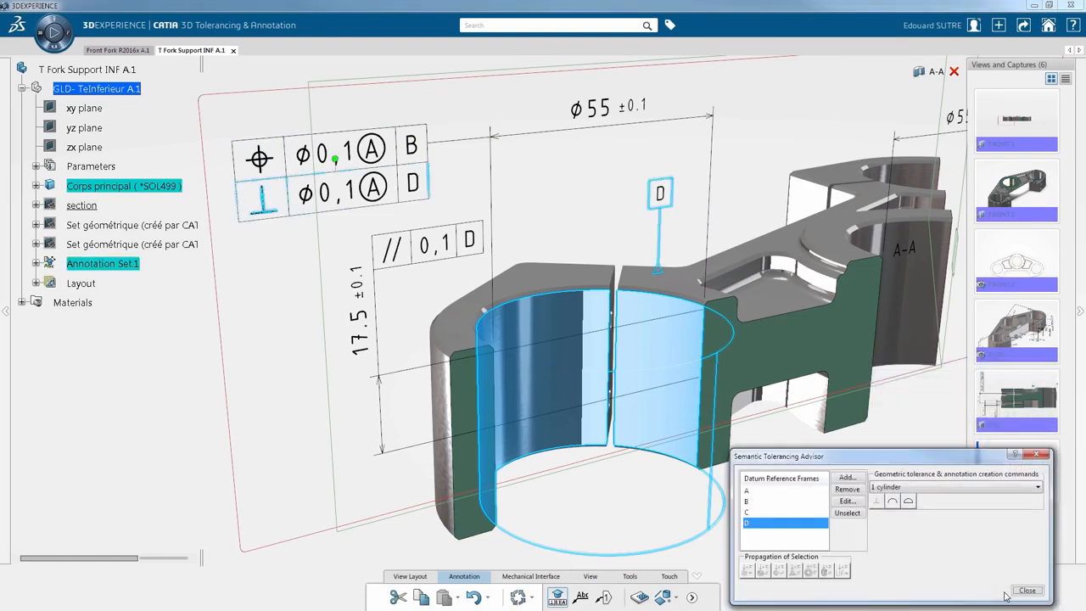
{"action": "left_click", "coordinate": [1026, 590]}
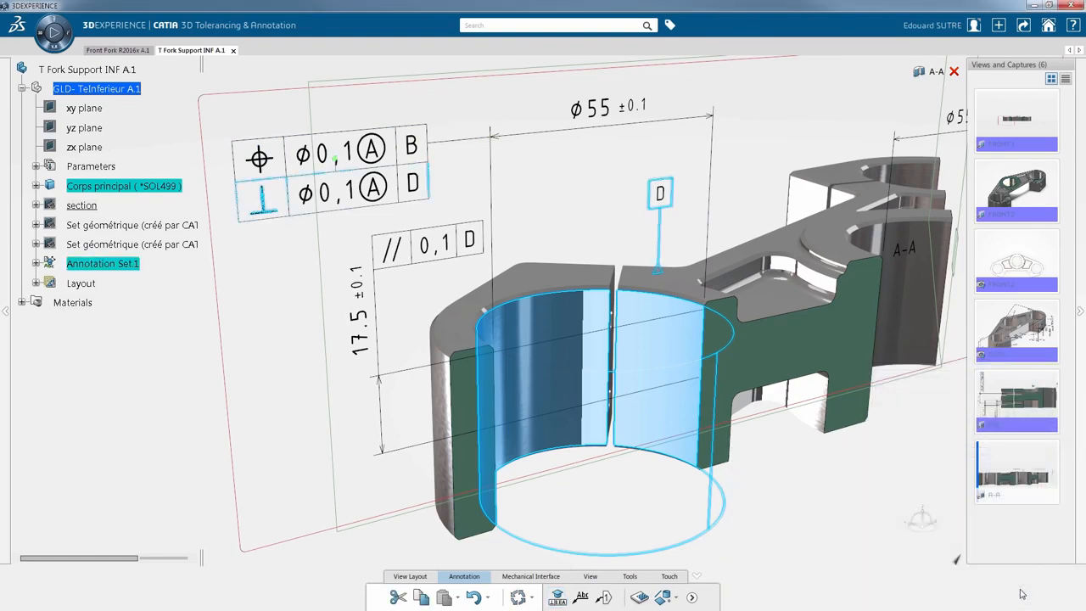
{"action": "left_click", "coordinate": [809, 489]}
{"action": "middle_click_drag", "start_coordinate": [769, 367], "coordinate": [688, 392], "text": "ctrl"}
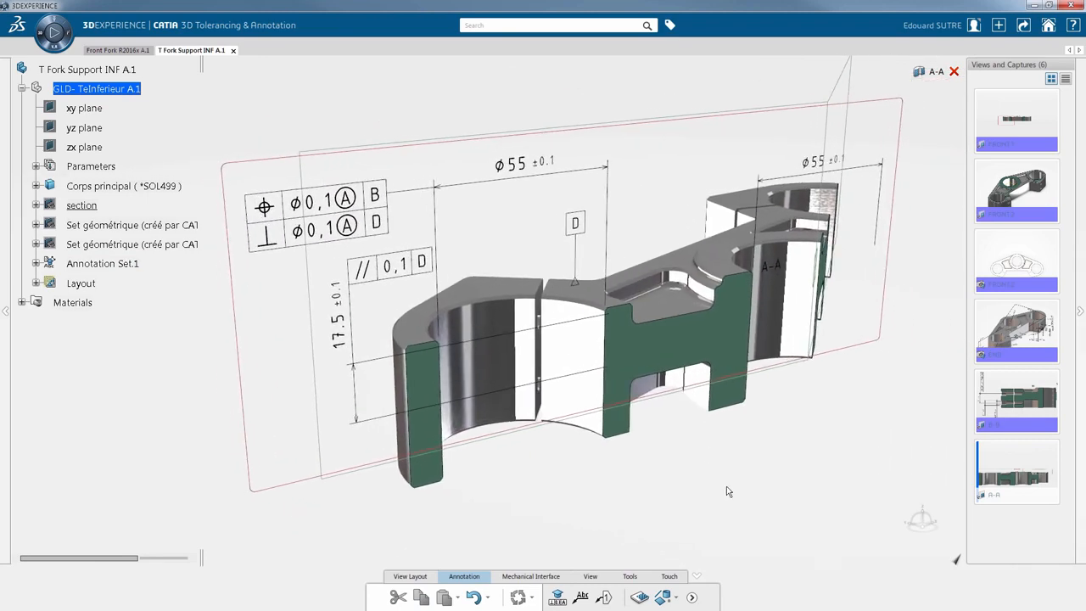
Step: Display the B-B section view for review, followed by the END capture showing the whole annotated part
{"action": "right_click", "coordinate": [1028, 393]}
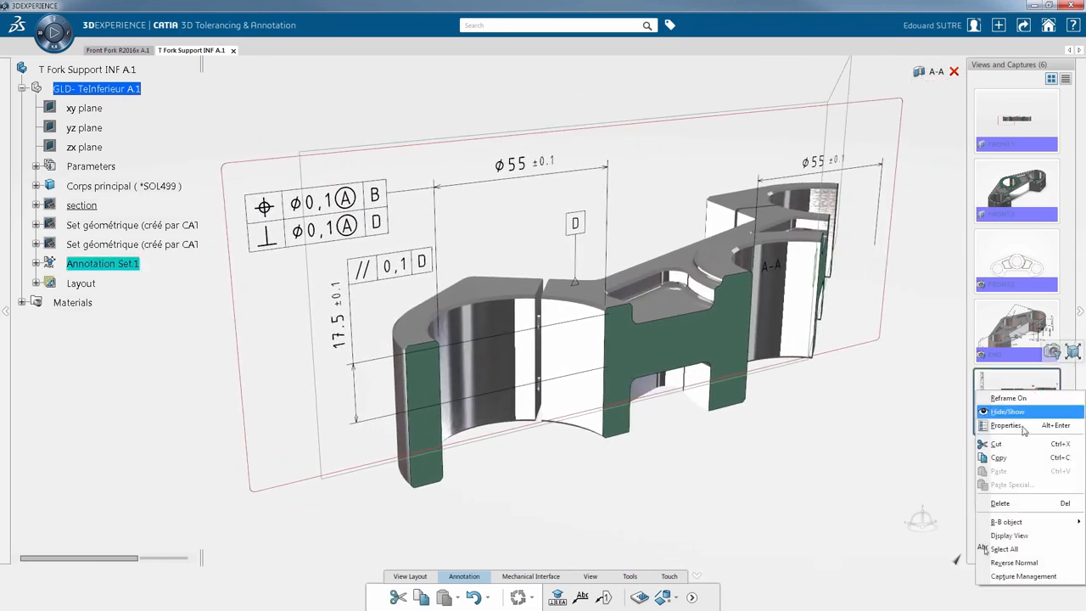
{"action": "left_click", "coordinate": [1021, 536]}
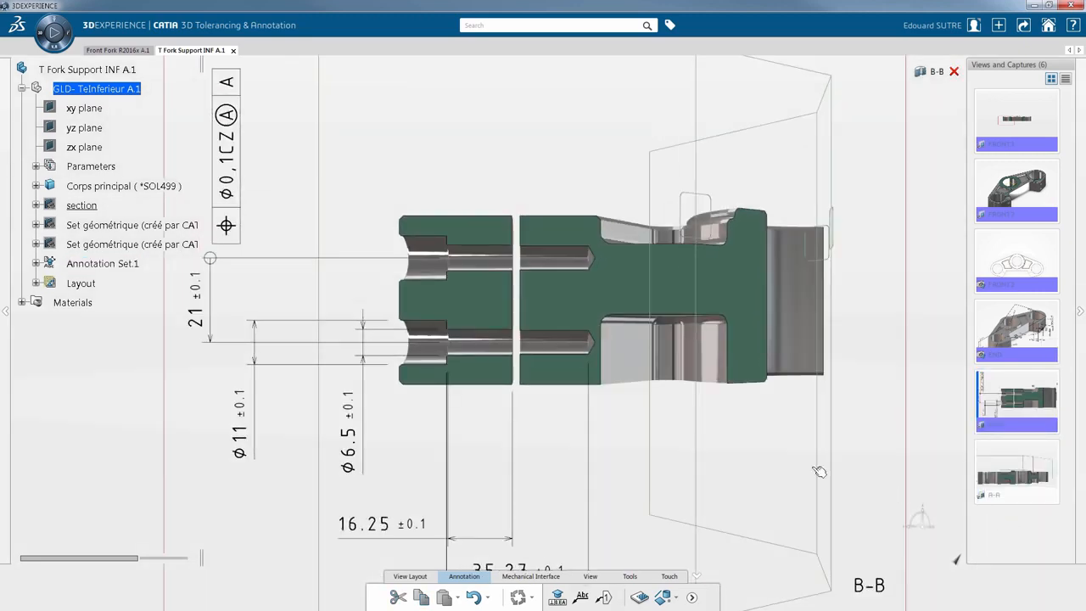
{"action": "mouse_move", "coordinate": [710, 291]}
{"action": "middle_mouse_down"}
{"action": "mouse_move", "coordinate": [703, 395]}
{"action": "mouse_move", "coordinate": [603, 407]}
{"action": "mouse_move", "coordinate": [574, 399]}
{"action": "mouse_move", "coordinate": [663, 412]}
{"action": "mouse_move", "coordinate": [670, 449]}
{"action": "middle_mouse_up"}
{"action": "right_click", "coordinate": [1025, 332]}
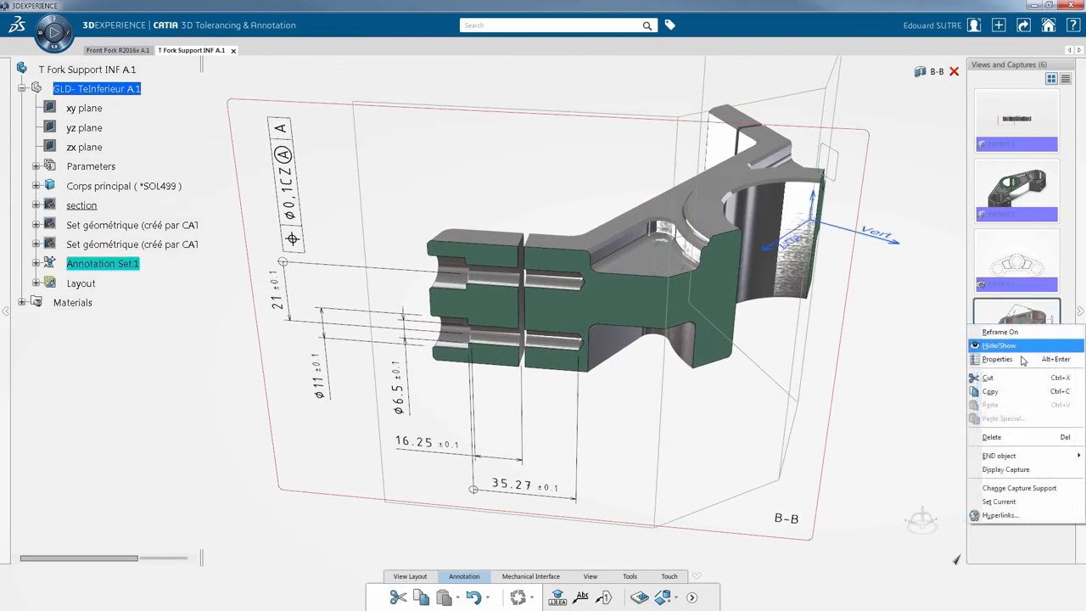
{"action": "left_click", "coordinate": [1014, 471]}
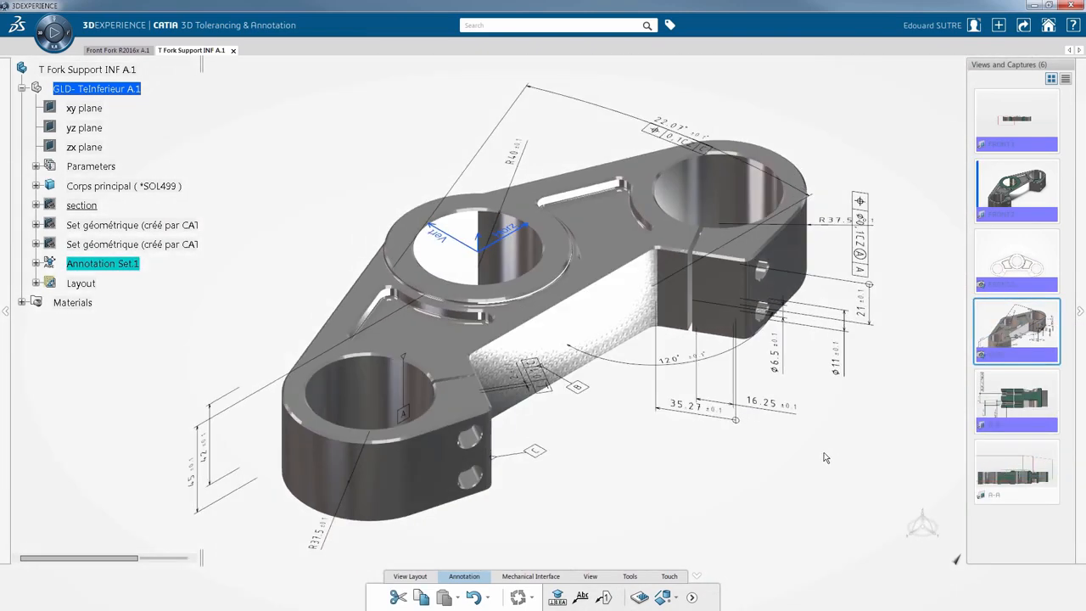
Step: View the END capture's model in perspective projection
{"action": "left_click", "coordinate": [589, 576]}
{"action": "left_click", "coordinate": [628, 597]}
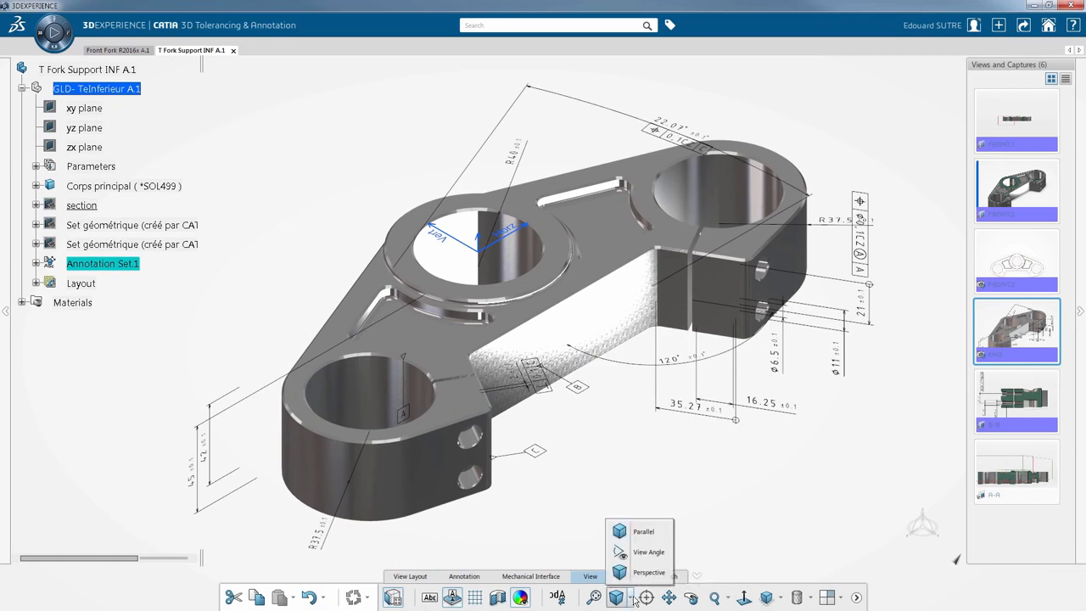
{"action": "left_click", "coordinate": [635, 575]}
{"action": "mouse_move", "coordinate": [622, 473]}
{"action": "middle_mouse_down"}
{"action": "mouse_move", "coordinate": [642, 432]}
{"action": "mouse_move", "coordinate": [584, 412]}
{"action": "mouse_move", "coordinate": [606, 425]}
{"action": "middle_mouse_up"}
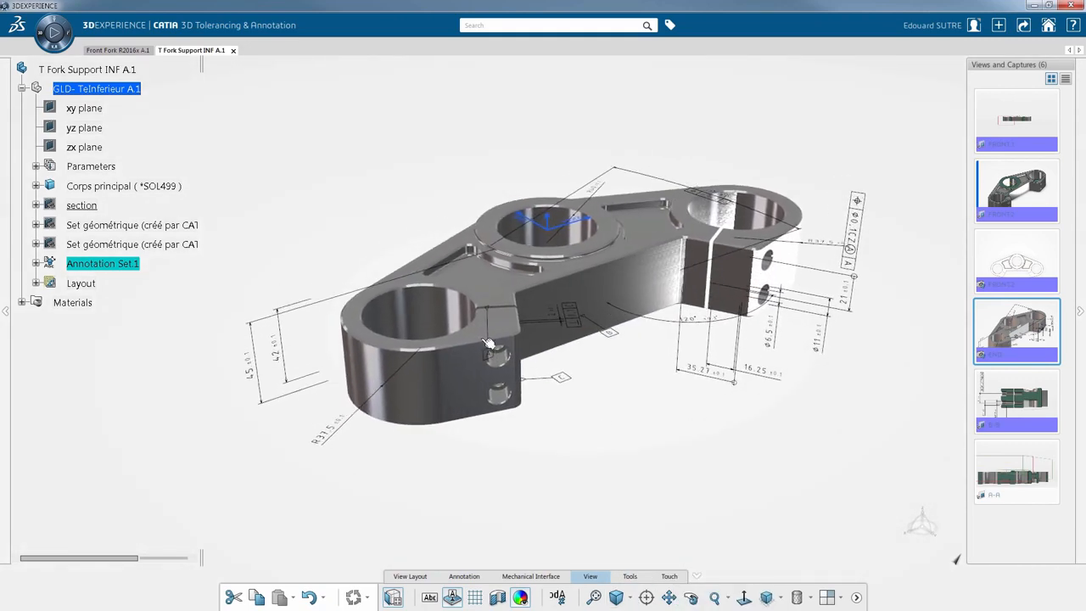
Step: Open the END capture for filter editing and add Datum Feature.4 (D) to its filtered elements
{"action": "left_click", "coordinate": [36, 263]}
{"action": "left_click", "coordinate": [50, 284]}
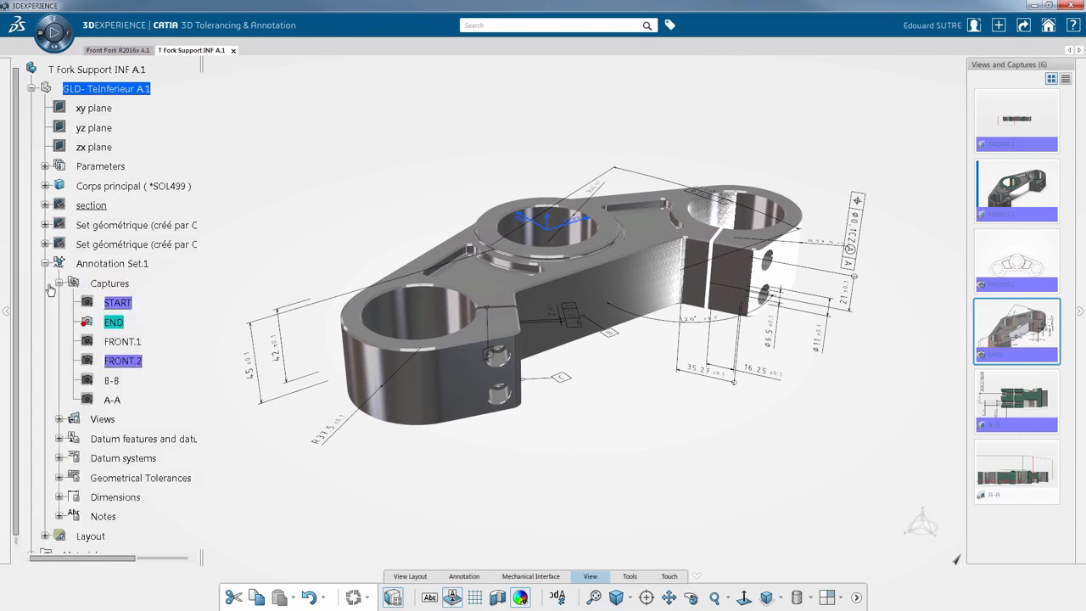
{"action": "double_click", "coordinate": [114, 322]}
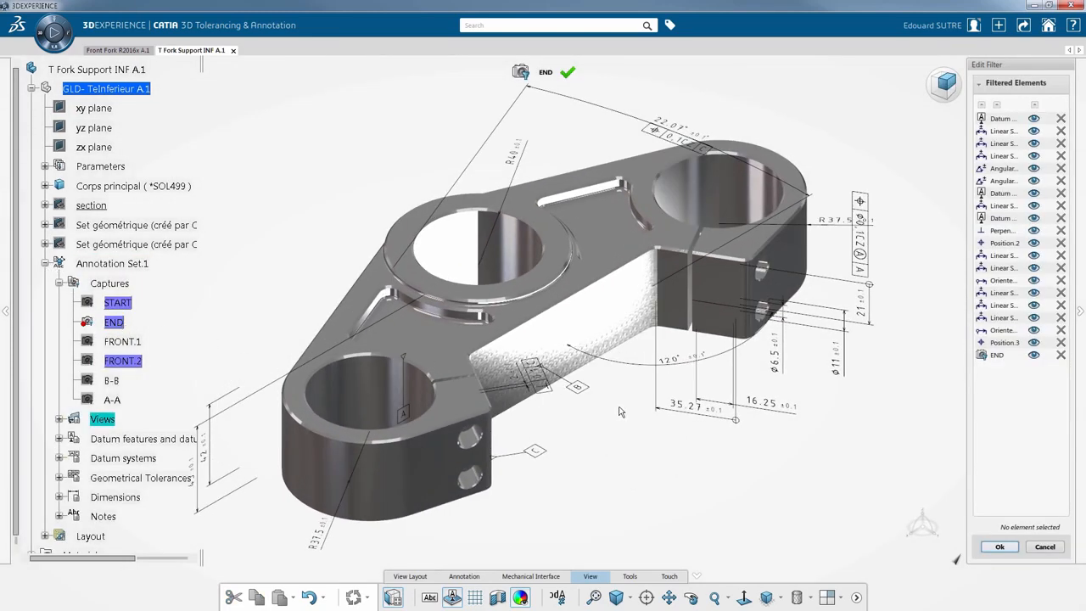
{"action": "left_click", "coordinate": [58, 438]}
{"action": "scroll", "coordinate": [59, 441], "scroll_direction": "down", "scroll_amount": 3}
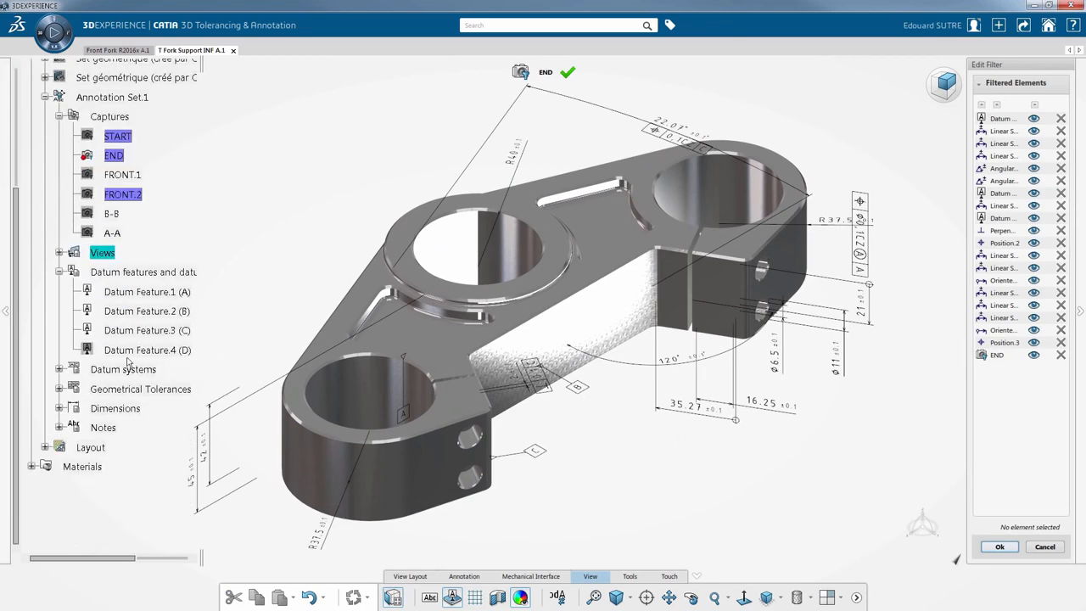
{"action": "left_click", "coordinate": [140, 350]}
Step: Add the geometrical tolerances Parallelism.1, Position.4 and Perpendicularity.2 to the END capture's filtered elements
{"action": "left_click", "coordinate": [59, 371]}
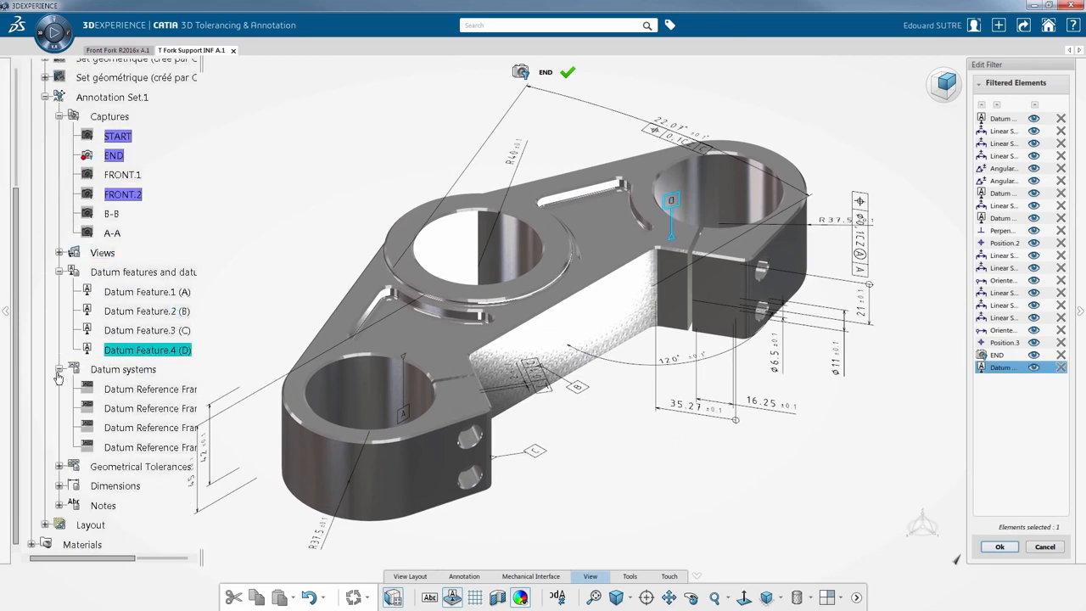
{"action": "scroll", "coordinate": [59, 378], "scroll_direction": "down", "scroll_amount": 2}
{"action": "left_click", "coordinate": [58, 258]}
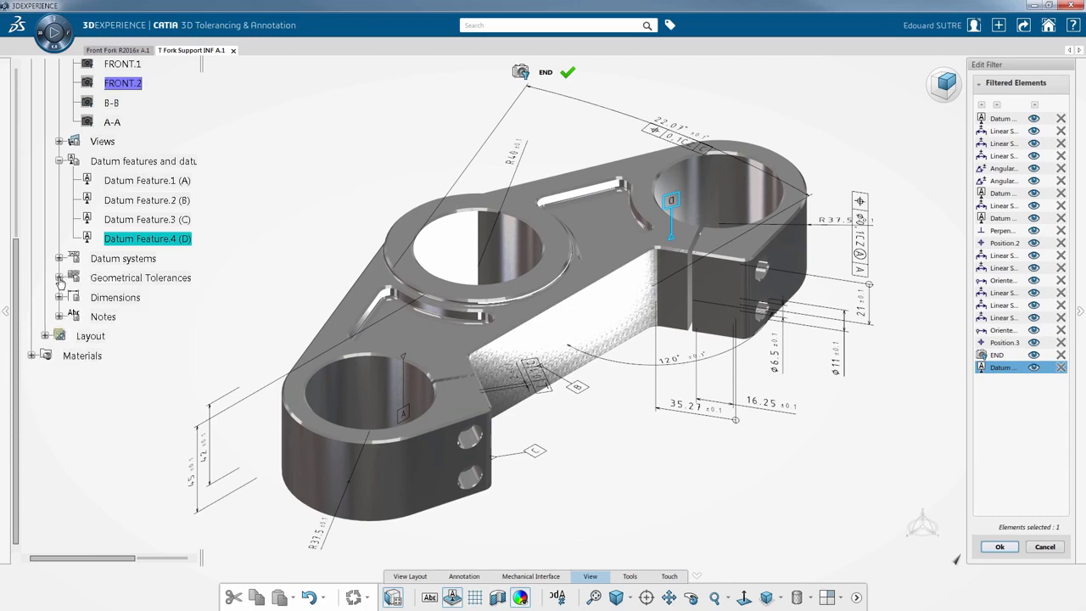
{"action": "left_click", "coordinate": [59, 277]}
{"action": "left_click", "coordinate": [123, 357]}
{"action": "left_click", "coordinate": [124, 375]}
{"action": "left_click", "coordinate": [137, 394]}
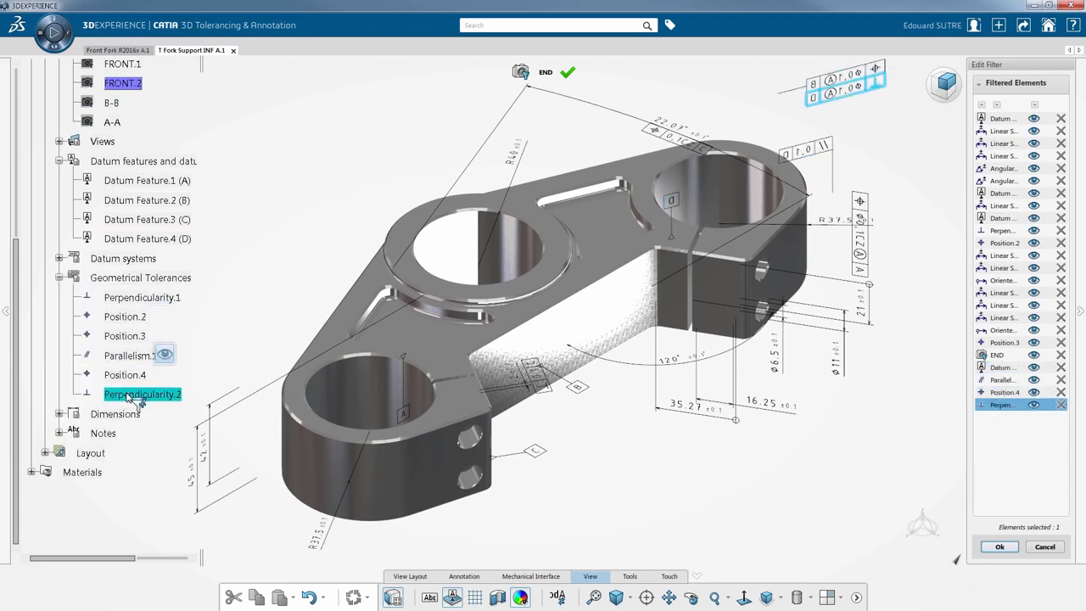
Step: Add the dimensions Linear Size.13, Linear Size.14 and Linear Size.15 to the END capture and validate the filter
{"action": "left_click", "coordinate": [60, 413]}
{"action": "scroll", "coordinate": [63, 415], "scroll_direction": "down", "scroll_amount": 5}
{"action": "left_click", "coordinate": [133, 379]}
{"action": "left_click", "coordinate": [133, 398]}
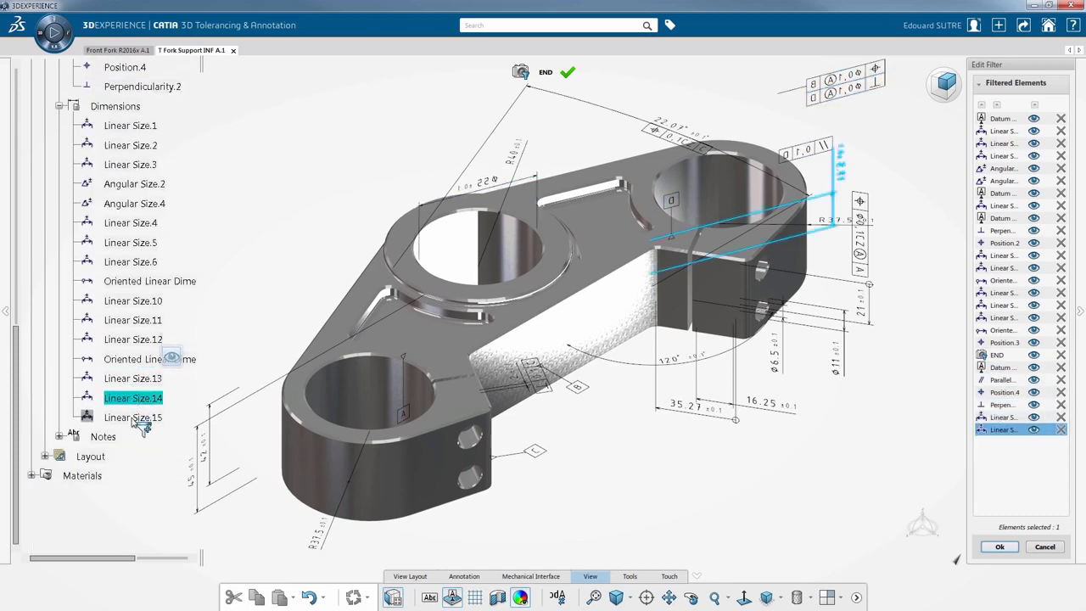
{"action": "left_click", "coordinate": [133, 417]}
{"action": "middle_click_drag", "start_coordinate": [614, 369], "coordinate": [555, 383]}
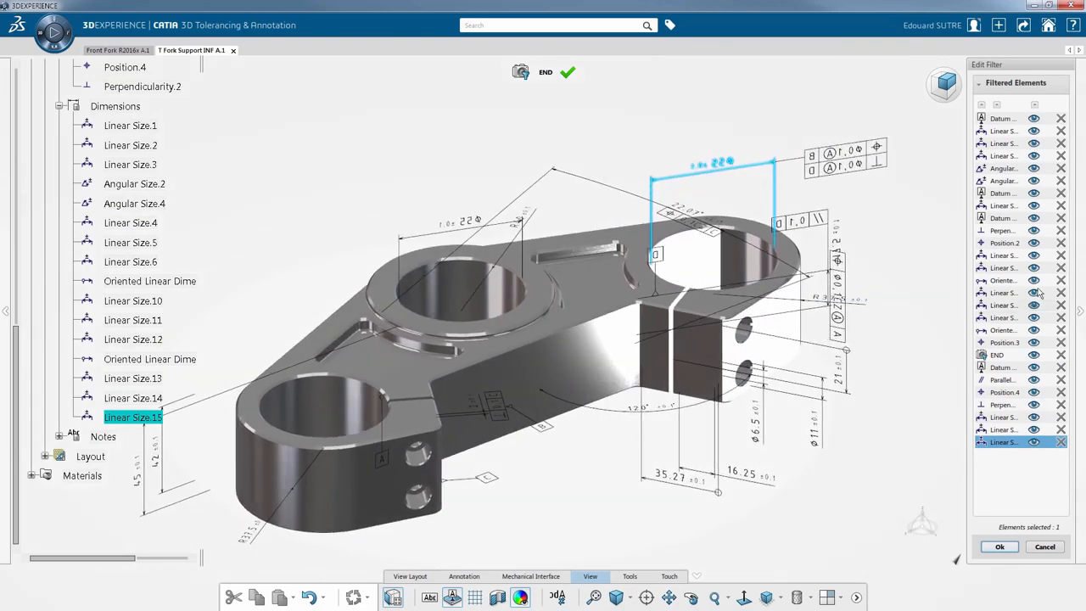
{"action": "left_click", "coordinate": [999, 547]}
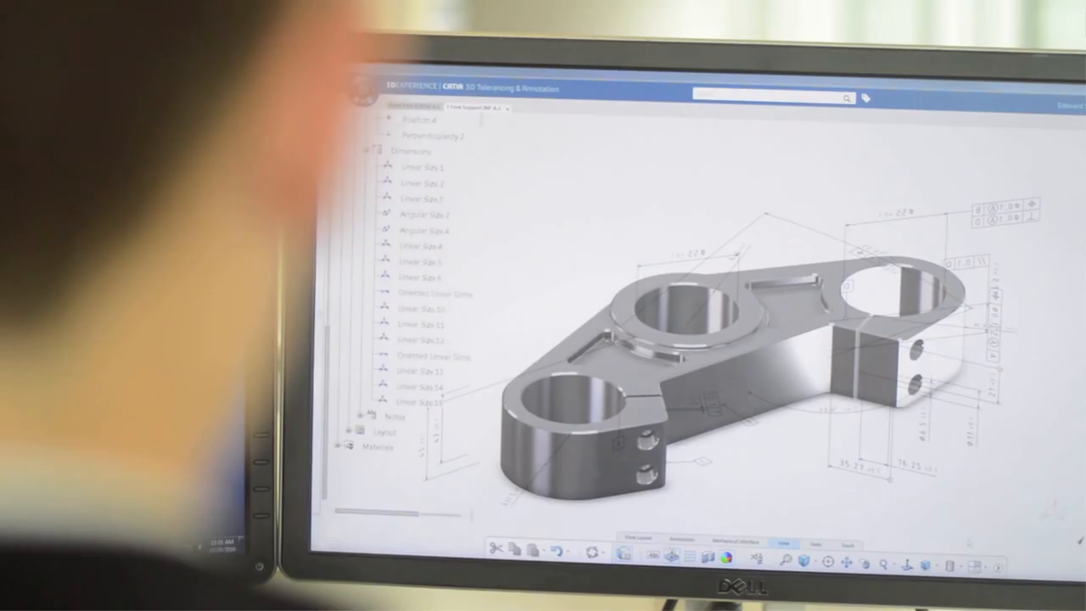
Step: Switch the model display back to perspective projection and review the complete set of annotations around the part
{"action": "left_click", "coordinate": [815, 563]}
{"action": "left_click", "coordinate": [819, 525]}
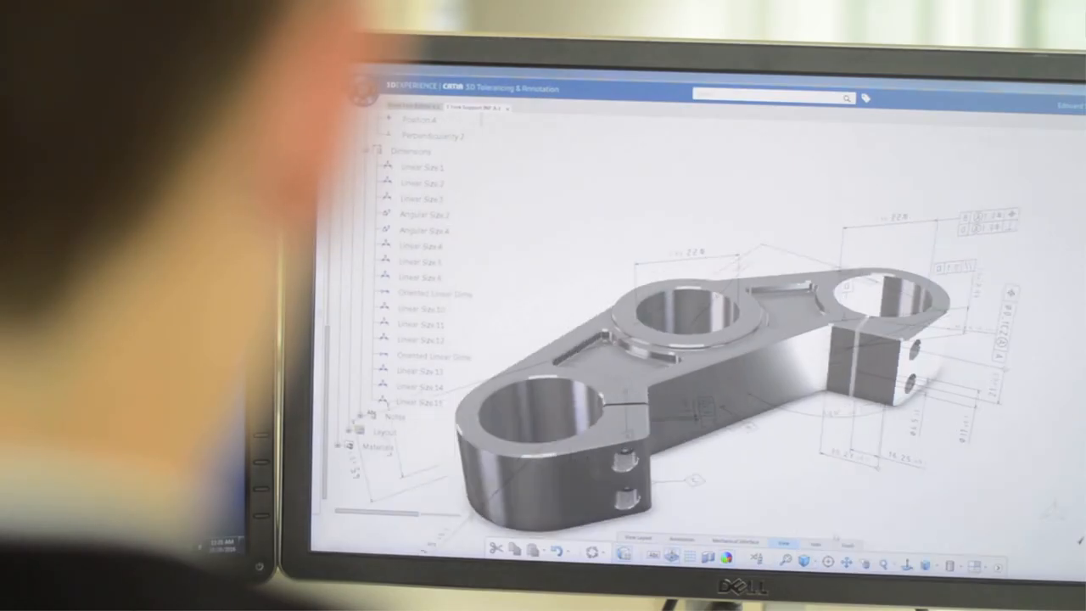
{"action": "middle_click_drag", "start_coordinate": [840, 495], "coordinate": [877, 464]}
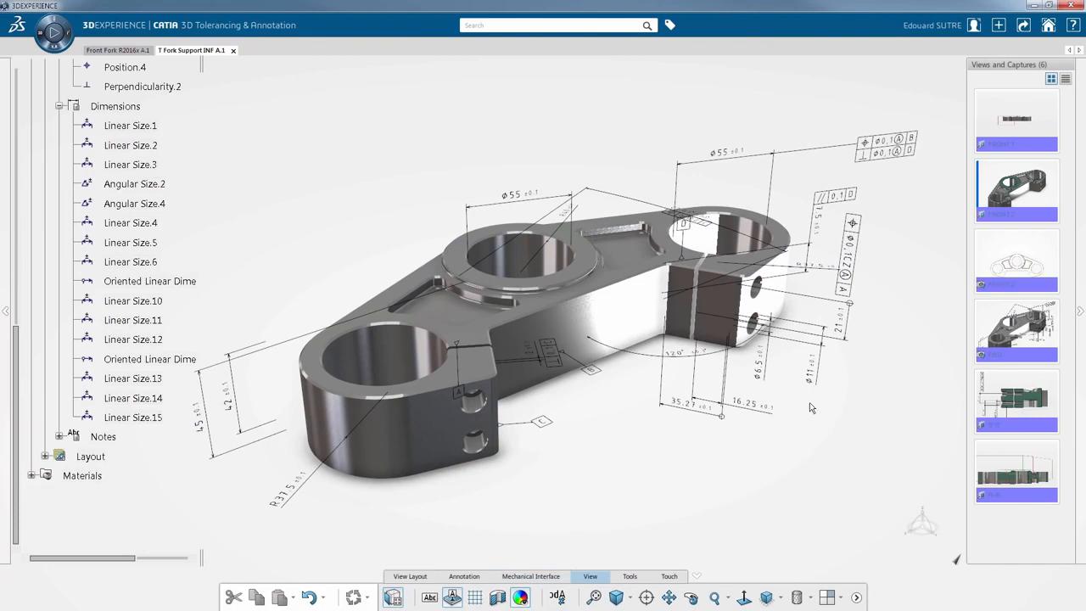
{"action": "mouse_move", "coordinate": [810, 402]}
{"action": "middle_mouse_down"}
{"action": "mouse_move", "coordinate": [718, 438]}
{"action": "mouse_move", "coordinate": [718, 340]}
{"action": "mouse_move", "coordinate": [710, 415]}
{"action": "mouse_move", "coordinate": [780, 381]}
{"action": "mouse_move", "coordinate": [745, 450]}
{"action": "middle_mouse_up"}
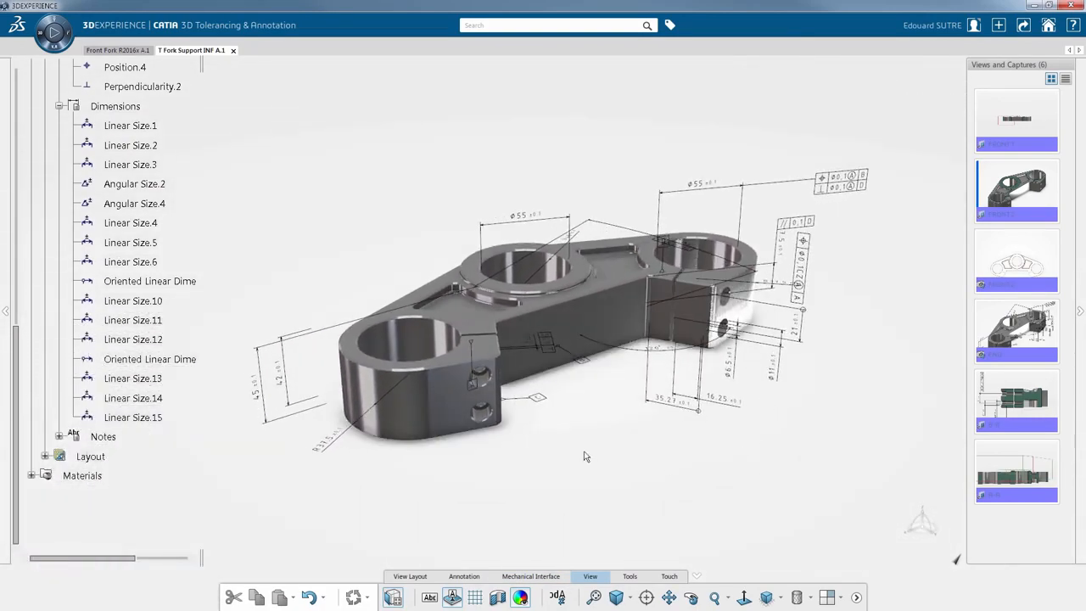
Step: Collapse the expanded annotation groups in the tree and open Sheet.1 of the part's 2D layout
{"action": "left_click", "coordinate": [60, 106]}
{"action": "left_click", "coordinate": [59, 138]}
{"action": "scroll", "coordinate": [57, 204], "scroll_direction": "up", "scroll_amount": 1}
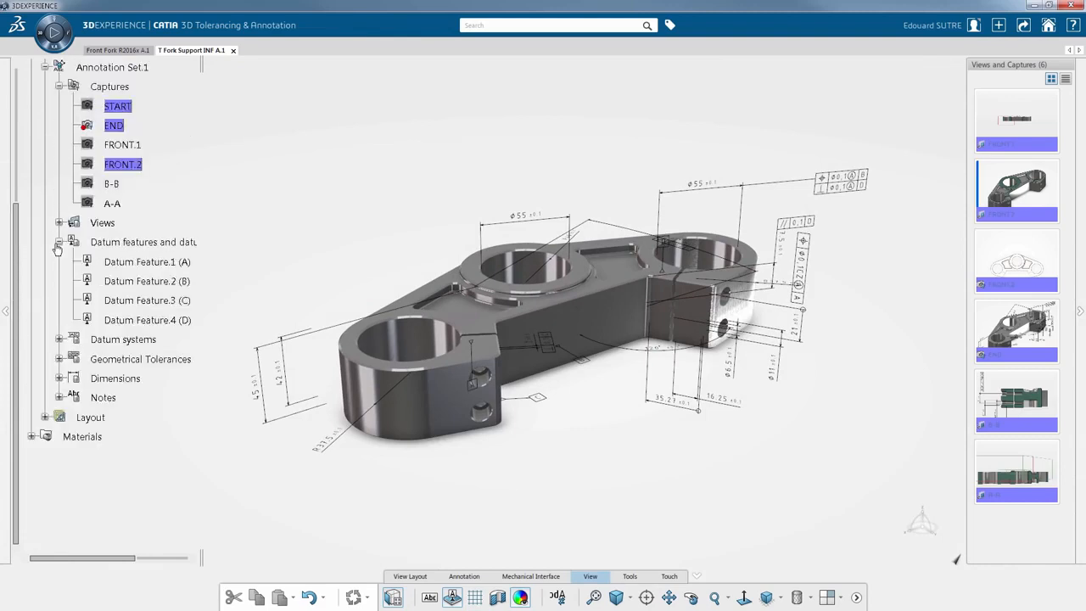
{"action": "left_click", "coordinate": [59, 242]}
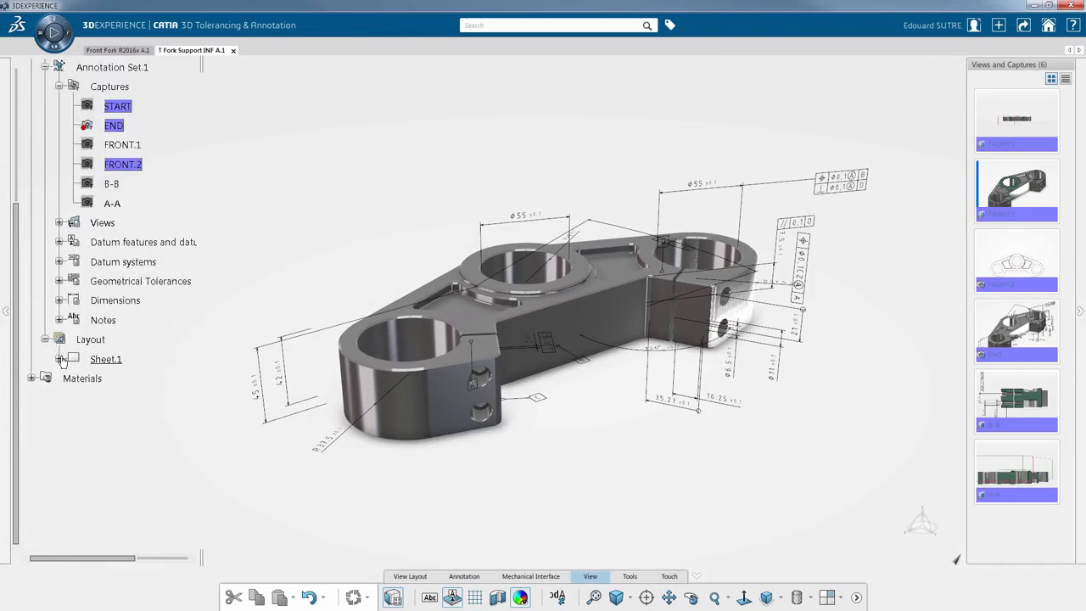
{"action": "left_click", "coordinate": [119, 359]}
{"action": "double_click", "coordinate": [122, 360]}
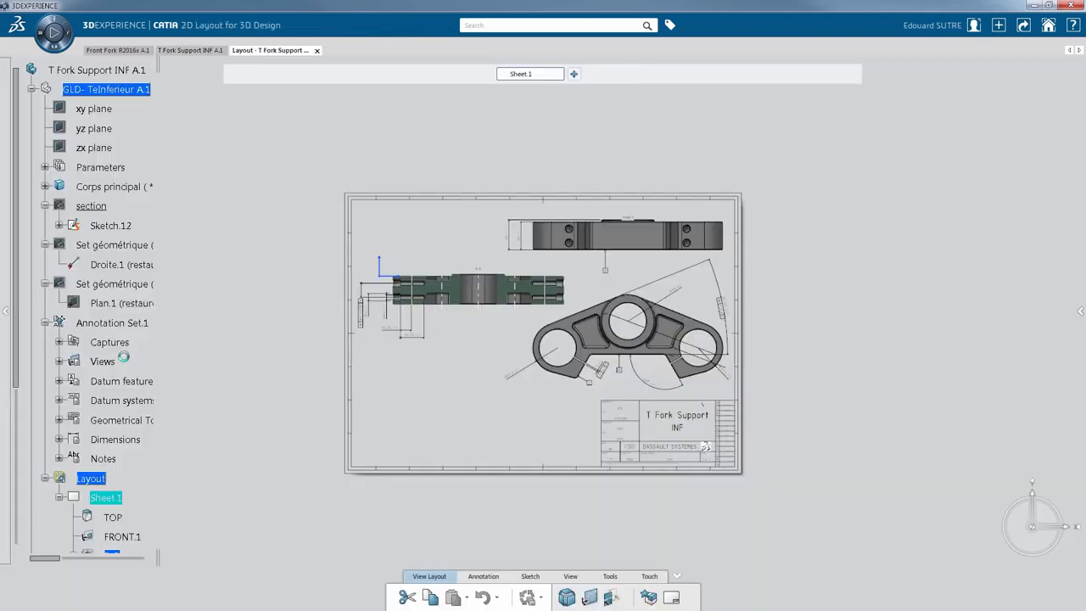
Step: Add the section view A-A to Sheet.1 from the annotation set's A-A capture, placing it below section B-B
{"action": "middle_click_drag", "start_coordinate": [407, 429], "coordinate": [402, 387]}
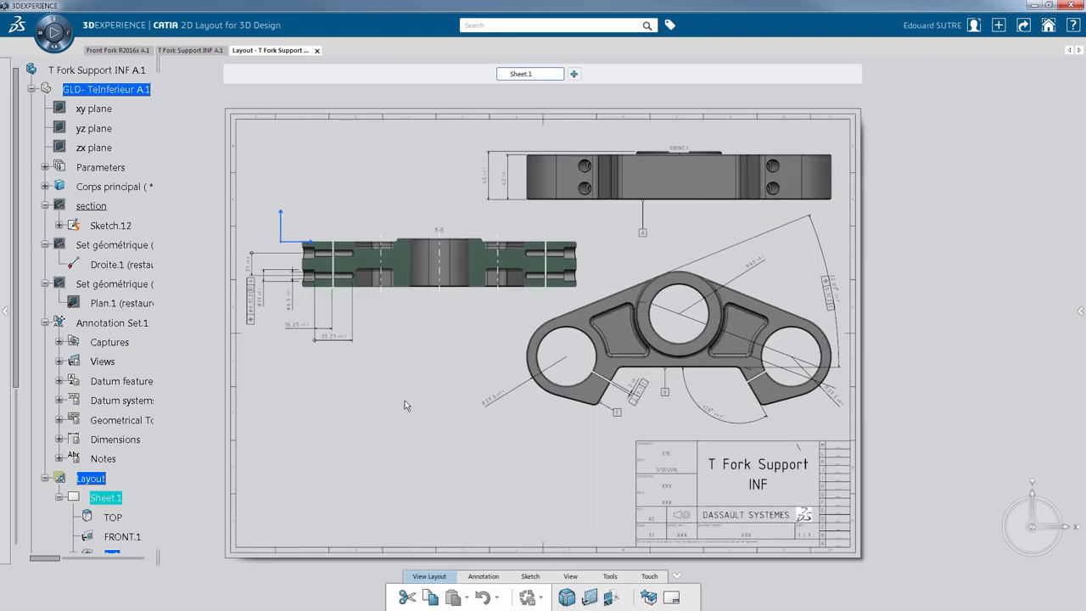
{"action": "left_click", "coordinate": [589, 597]}
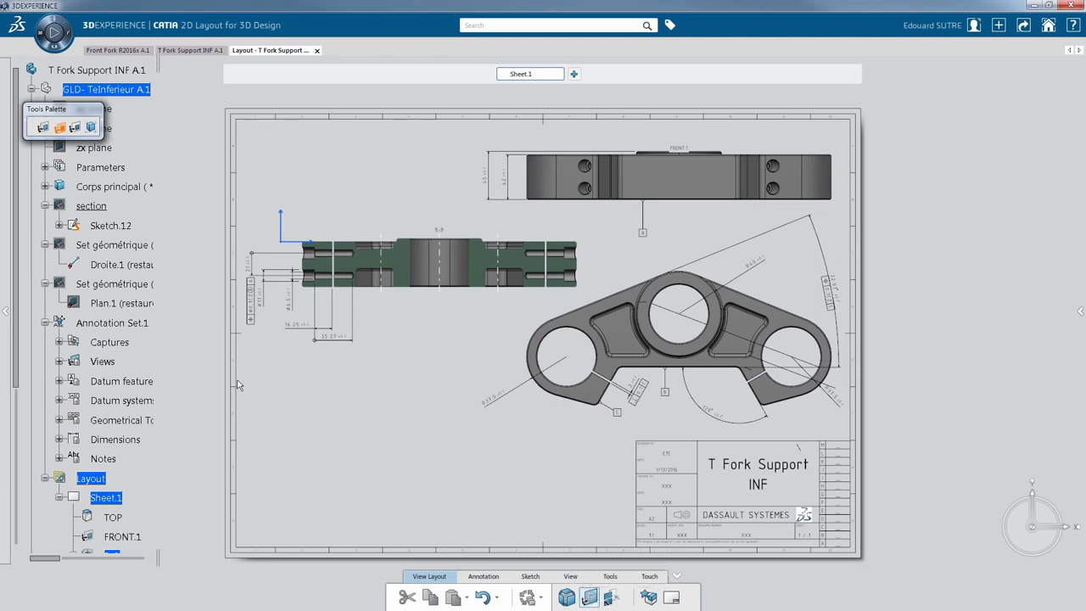
{"action": "left_click", "coordinate": [59, 342]}
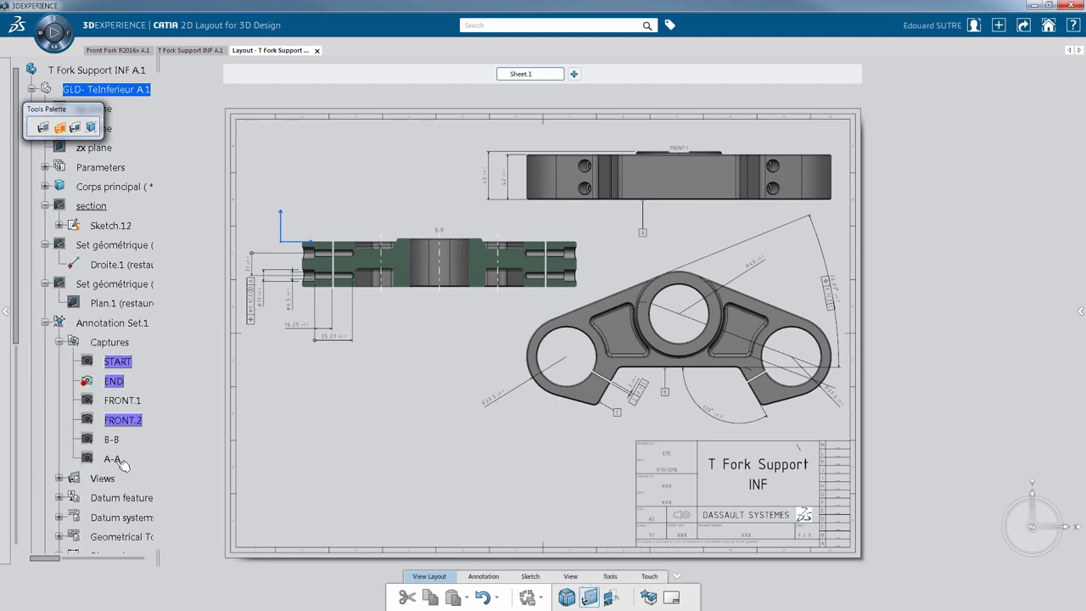
{"action": "left_click", "coordinate": [112, 458]}
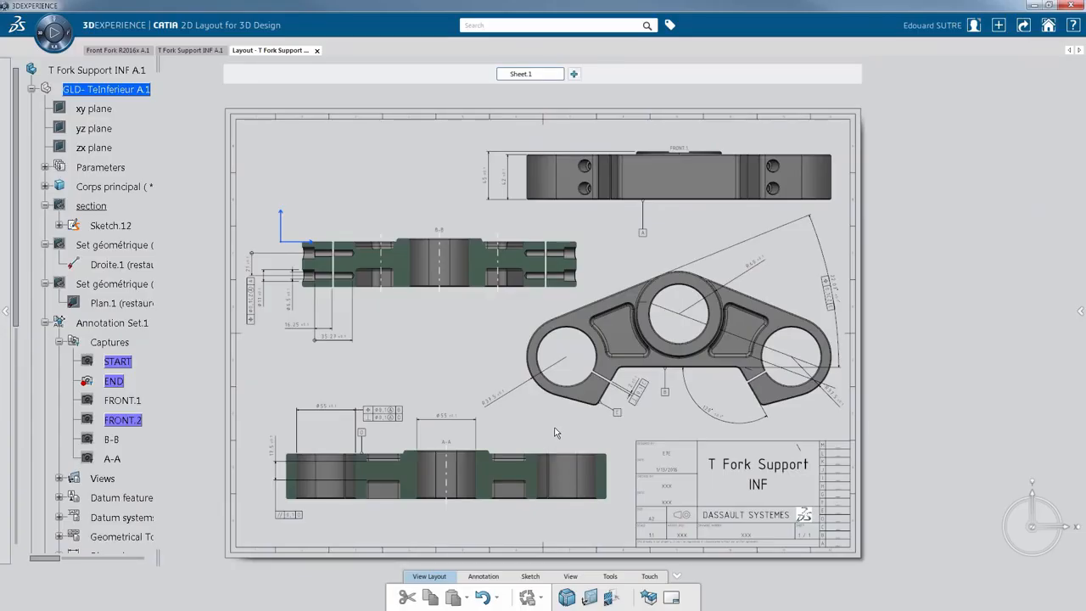
Step: Create a new drawing from the 2D layout of the T Fork Support INF part
{"action": "left_click", "coordinate": [999, 26]}
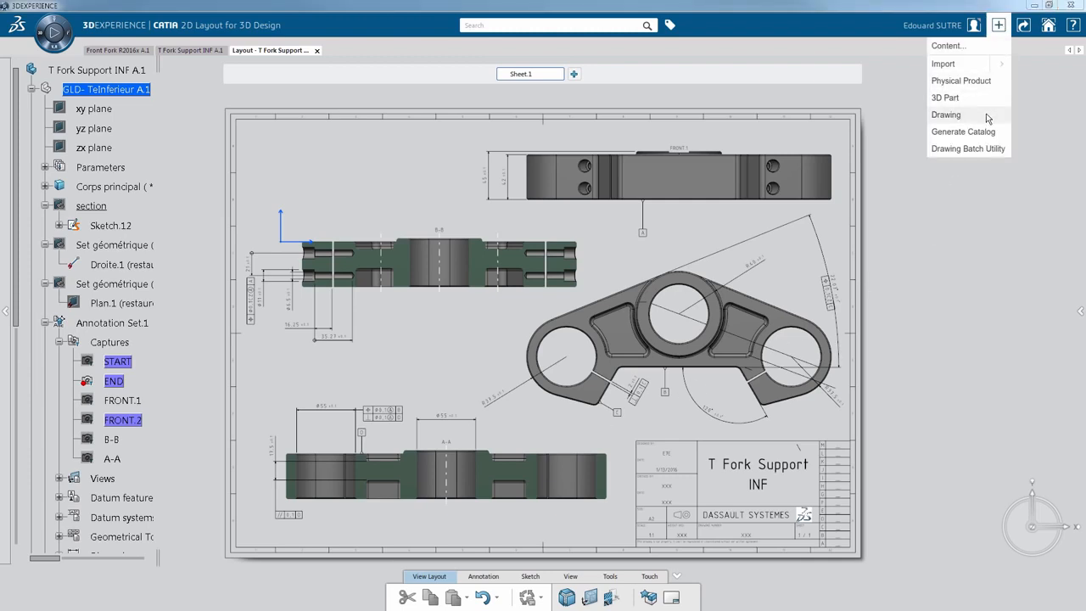
{"action": "left_click", "coordinate": [946, 114]}
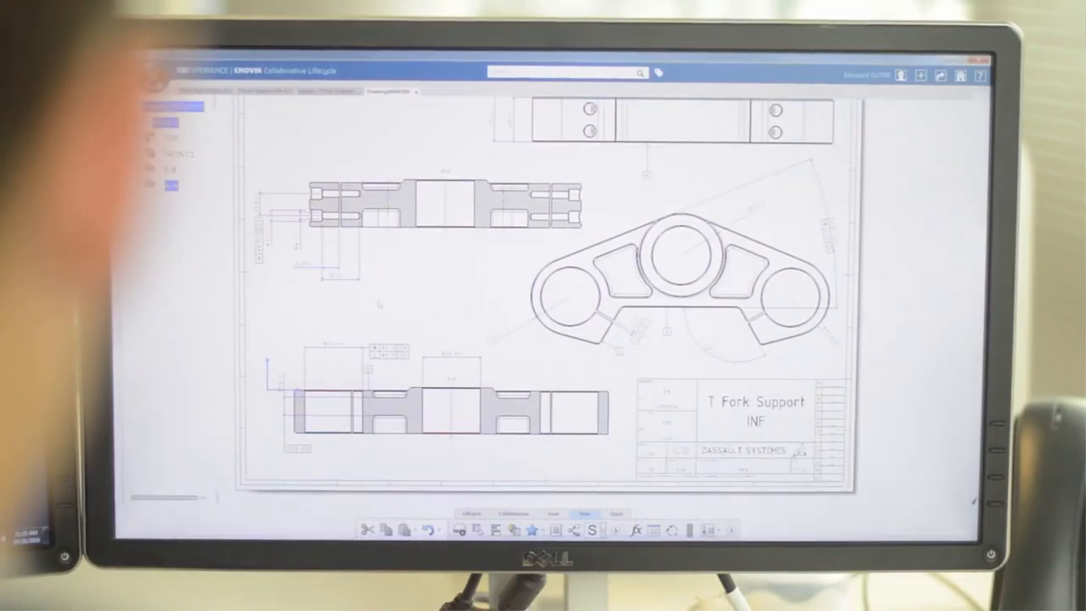
Step: Examine the section views, dimensions and tolerances in the new drawing, and close it to return to the annotated 3D part
{"action": "scroll", "coordinate": [380, 304], "scroll_direction": "up", "scroll_amount": 6}
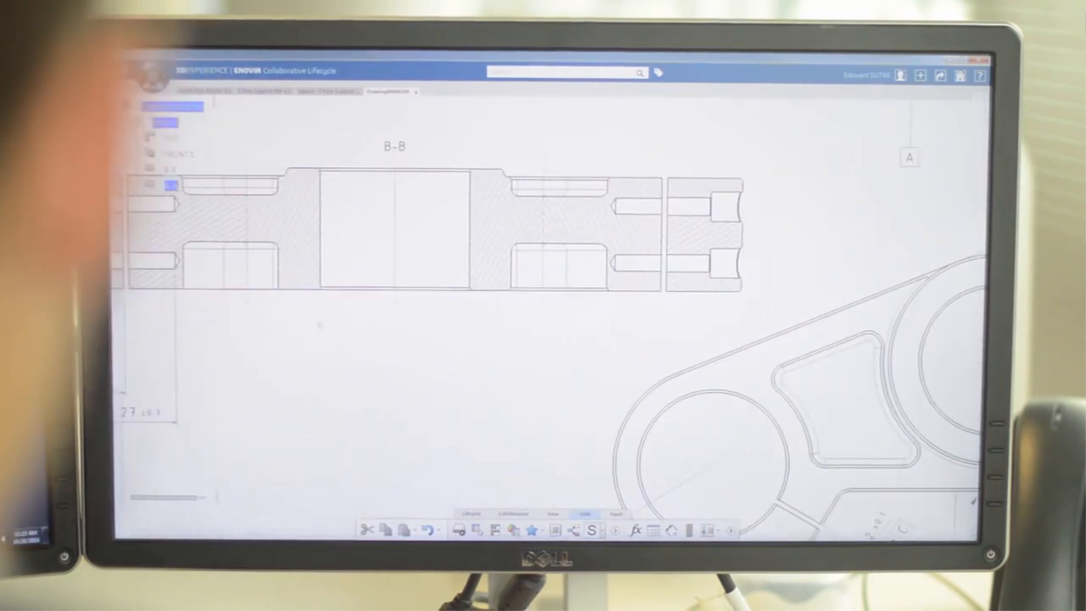
{"action": "mouse_move", "coordinate": [318, 315]}
{"action": "middle_mouse_down"}
{"action": "mouse_move", "coordinate": [526, 300]}
{"action": "mouse_move", "coordinate": [562, 271]}
{"action": "mouse_move", "coordinate": [577, 399]}
{"action": "mouse_move", "coordinate": [550, 318]}
{"action": "mouse_move", "coordinate": [490, 276]}
{"action": "middle_mouse_up"}
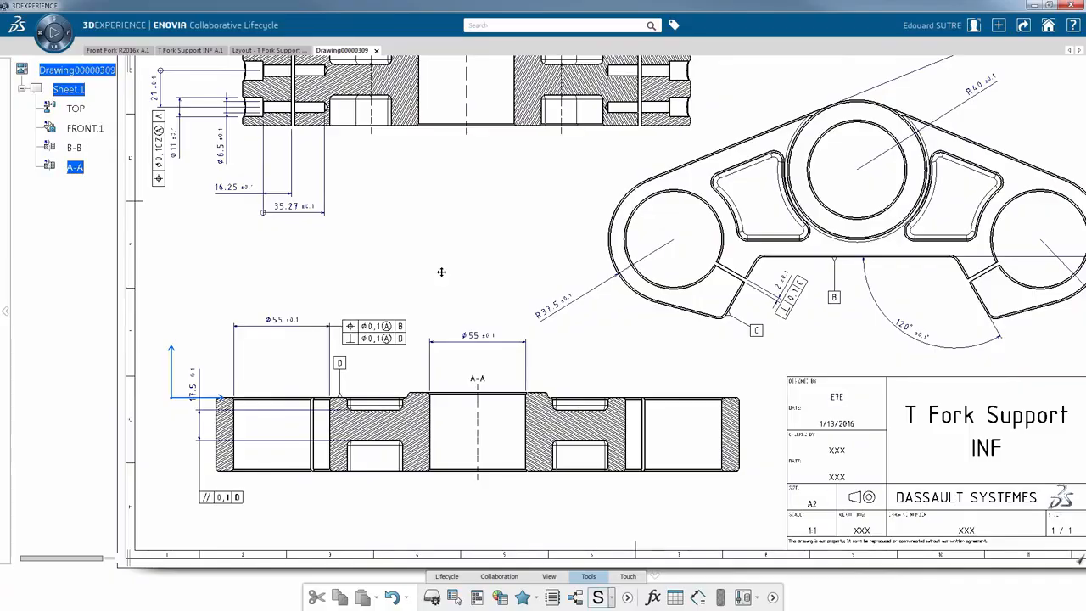
{"action": "scroll", "coordinate": [764, 241], "scroll_direction": "up", "scroll_amount": 3}
{"action": "mouse_move", "coordinate": [708, 251]}
{"action": "middle_mouse_down"}
{"action": "mouse_move", "coordinate": [664, 276]}
{"action": "mouse_move", "coordinate": [660, 306]}
{"action": "mouse_move", "coordinate": [663, 328]}
{"action": "mouse_move", "coordinate": [711, 341]}
{"action": "middle_mouse_up"}
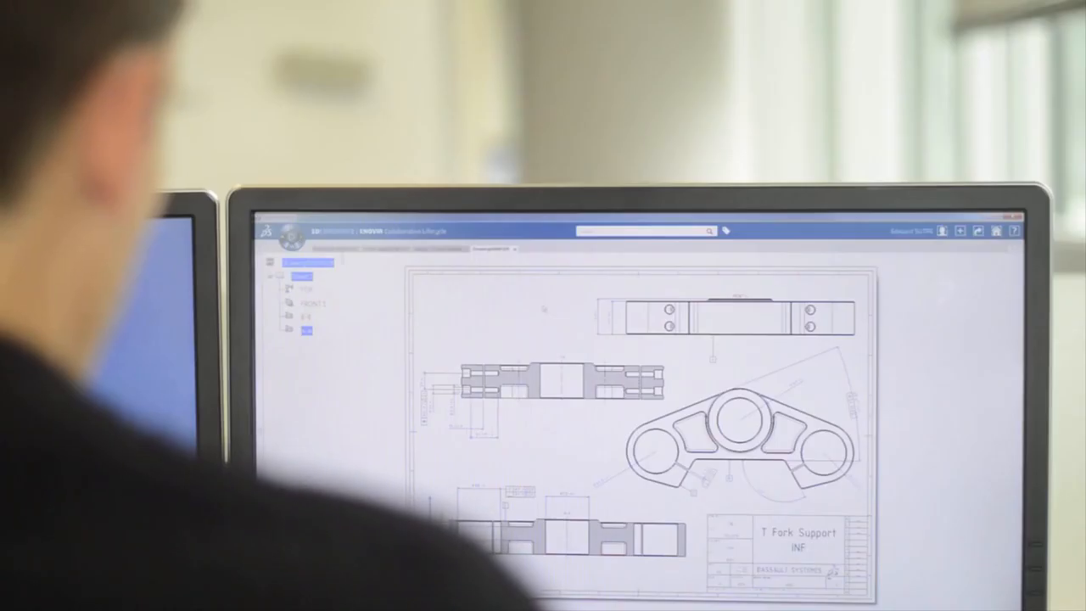
{"action": "left_click", "coordinate": [514, 250]}
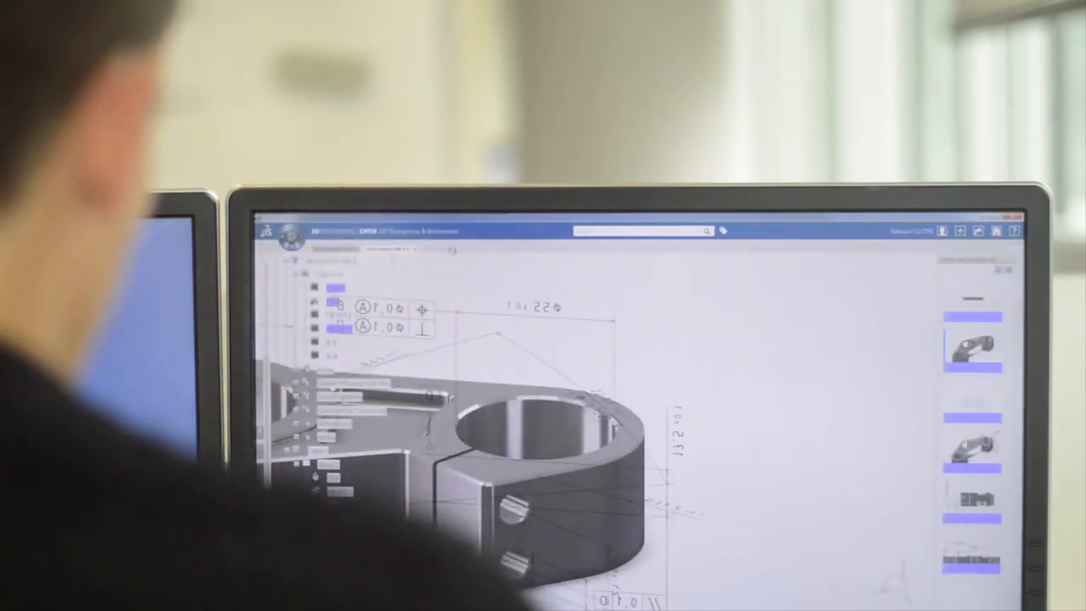